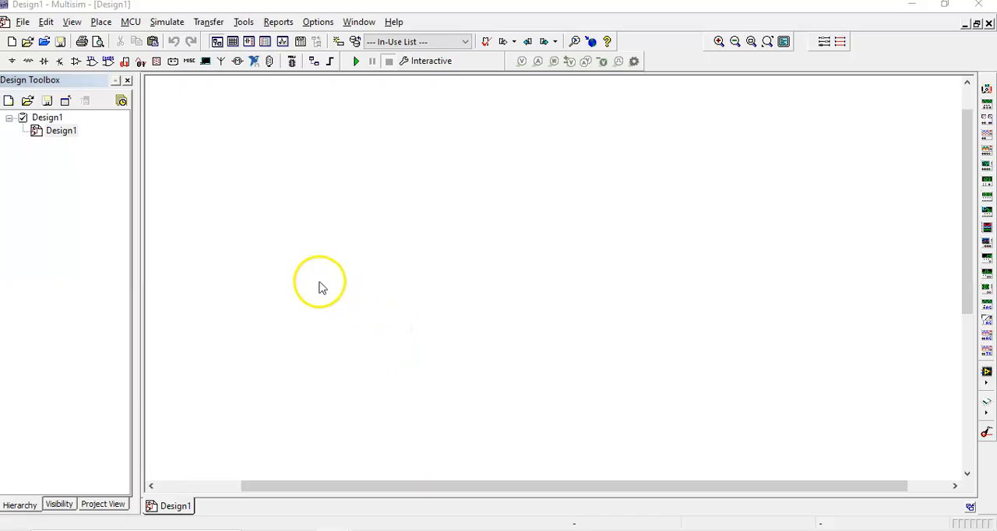
Place a DC_POWER source from the POWER_SOURCES family of the Sources group on the schematic.
right_click(306, 158)
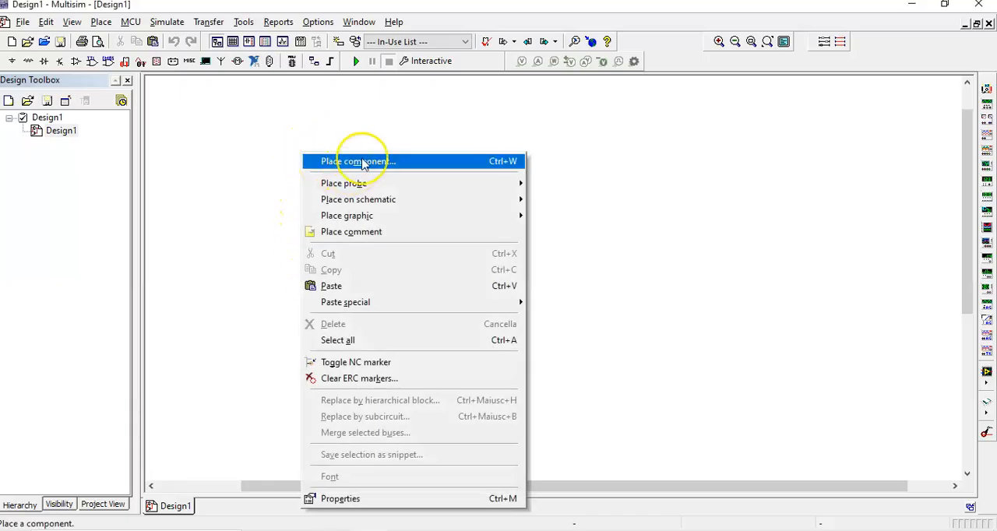
click(362, 162)
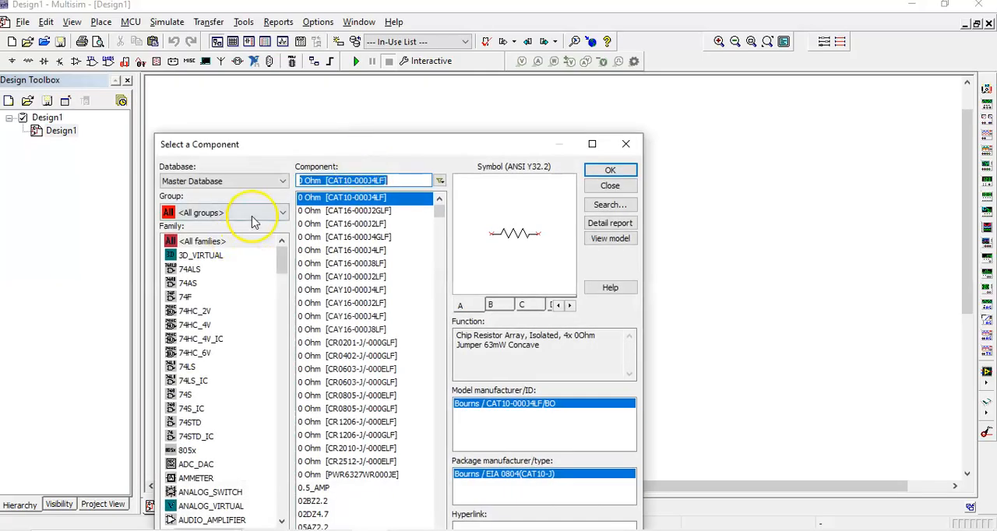
click(252, 218)
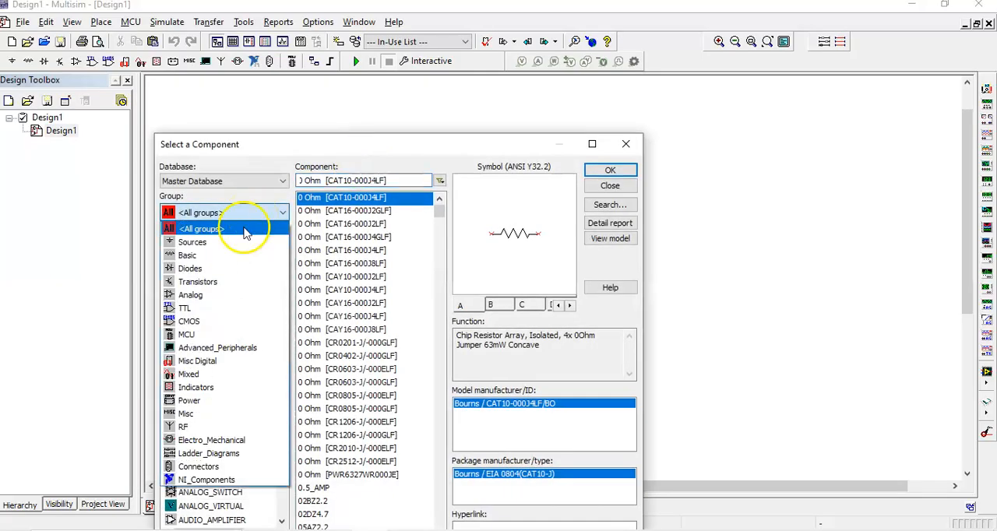
click(202, 245)
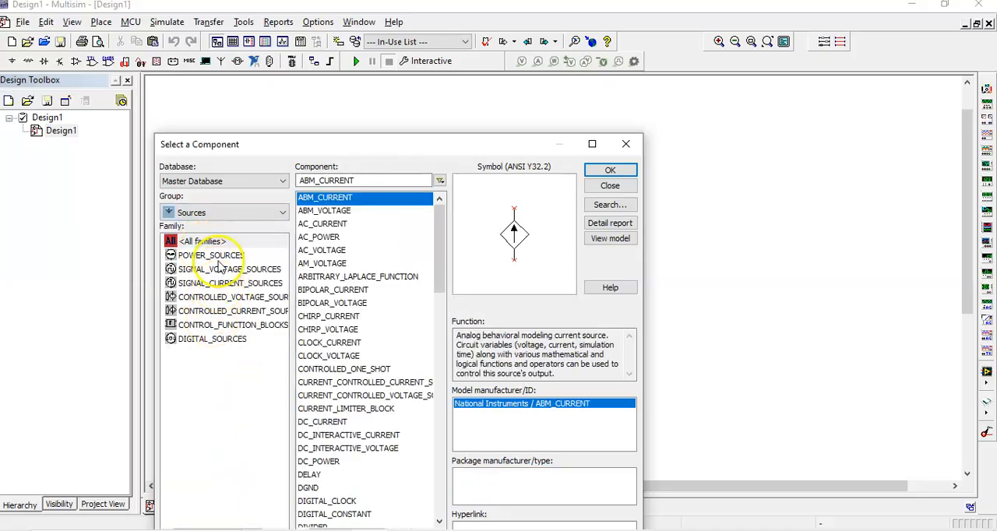
click(222, 259)
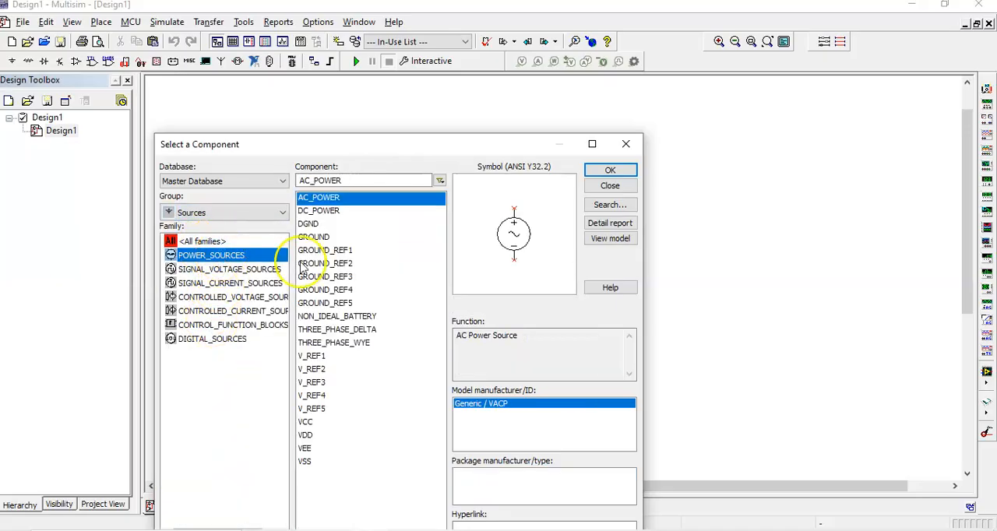
click(319, 211)
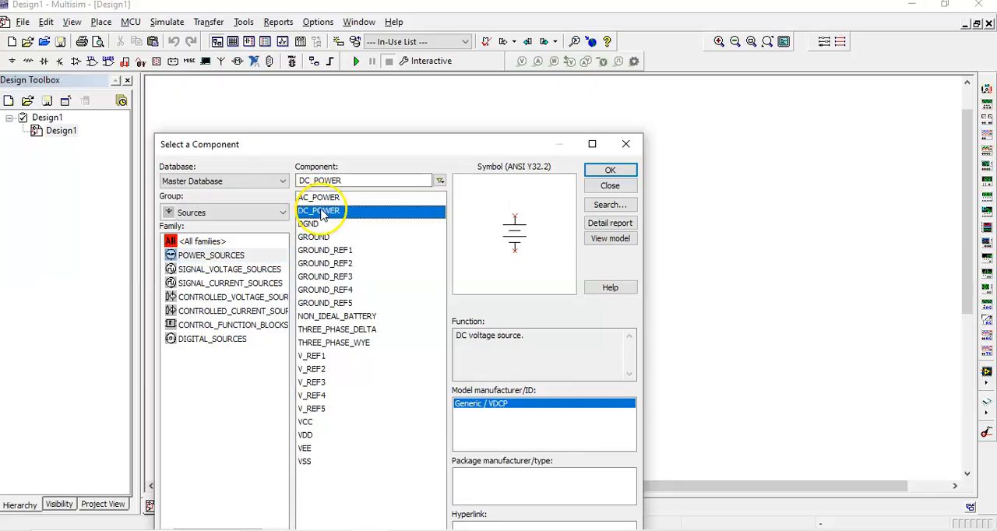
click(606, 171)
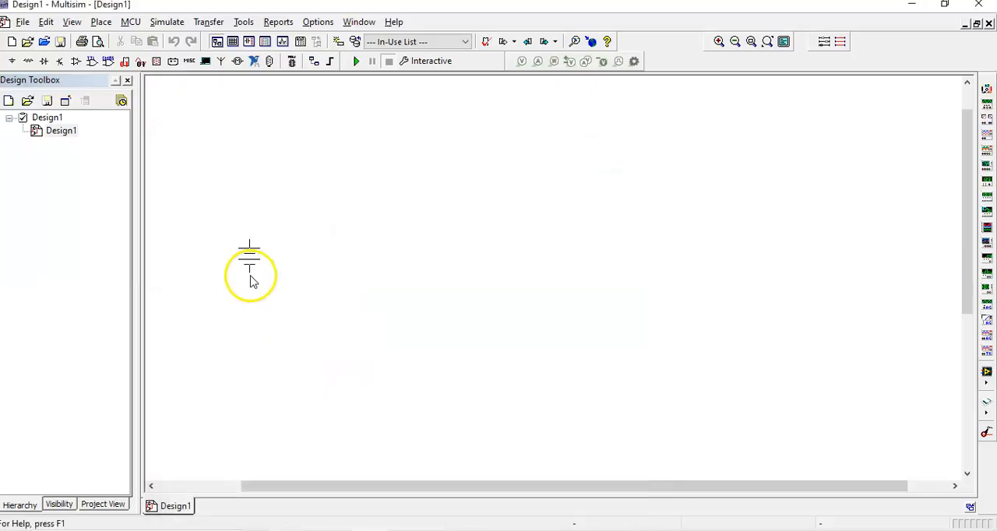
click(253, 273)
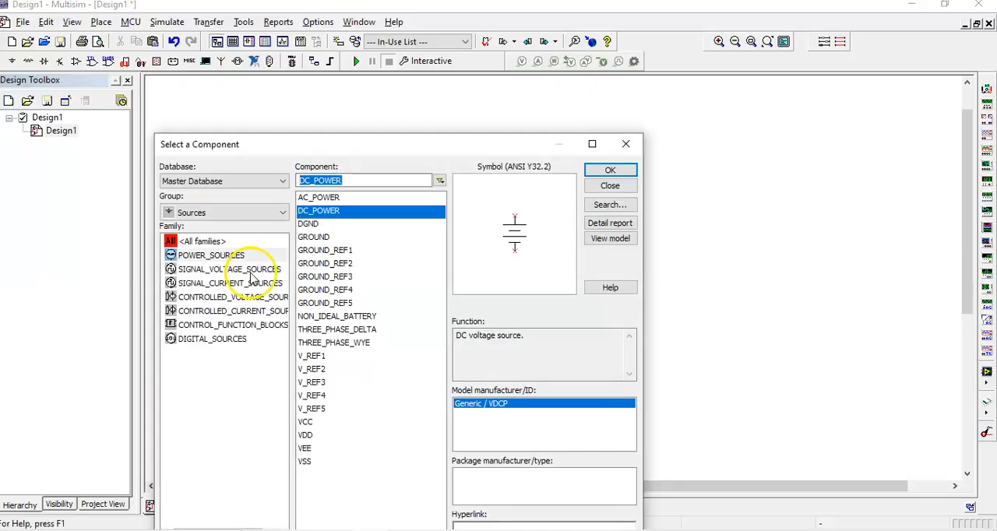
Place a GROUND component directly below the DC voltage source.
click(320, 236)
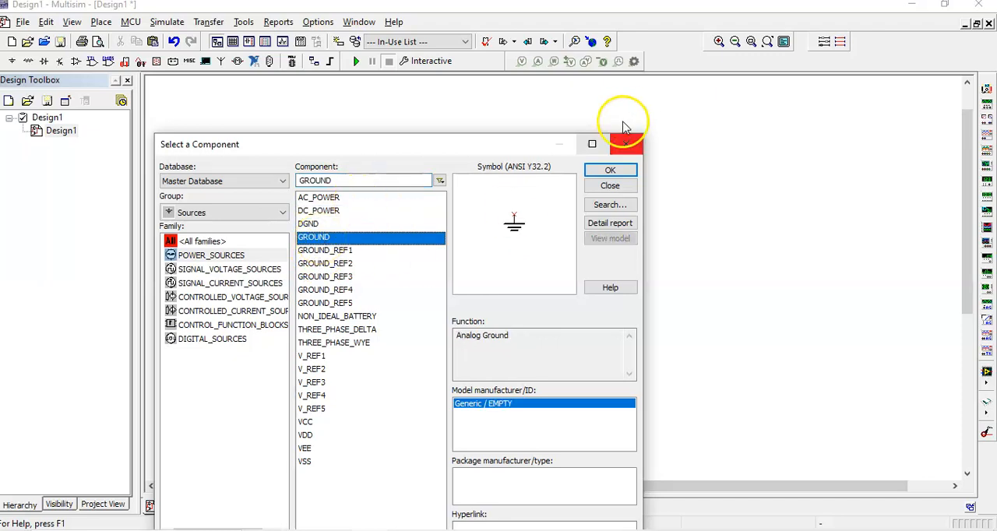
click(605, 170)
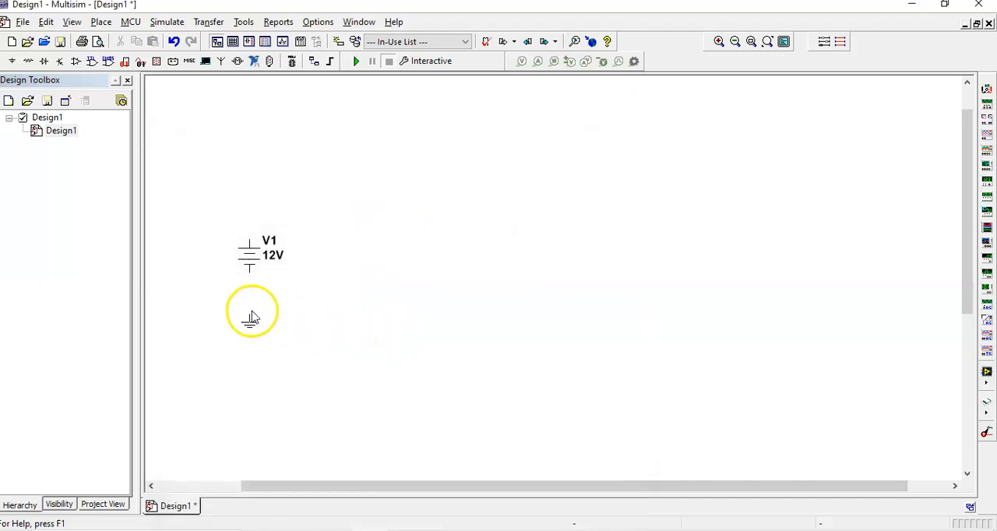
click(251, 318)
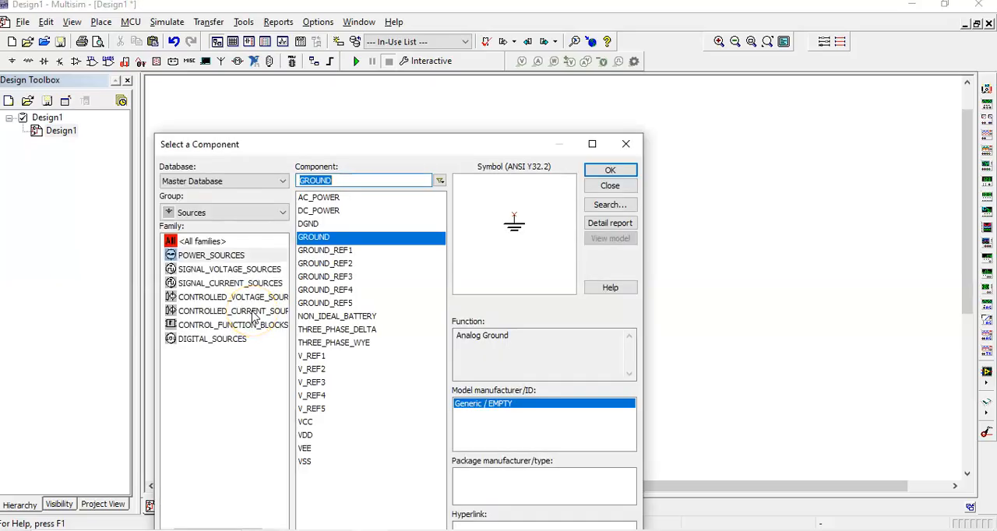
Place three 1 kΩ resistors from the Basic group's RESISTOR family, one below another, beside the voltage source, and finish placing components.
click(239, 215)
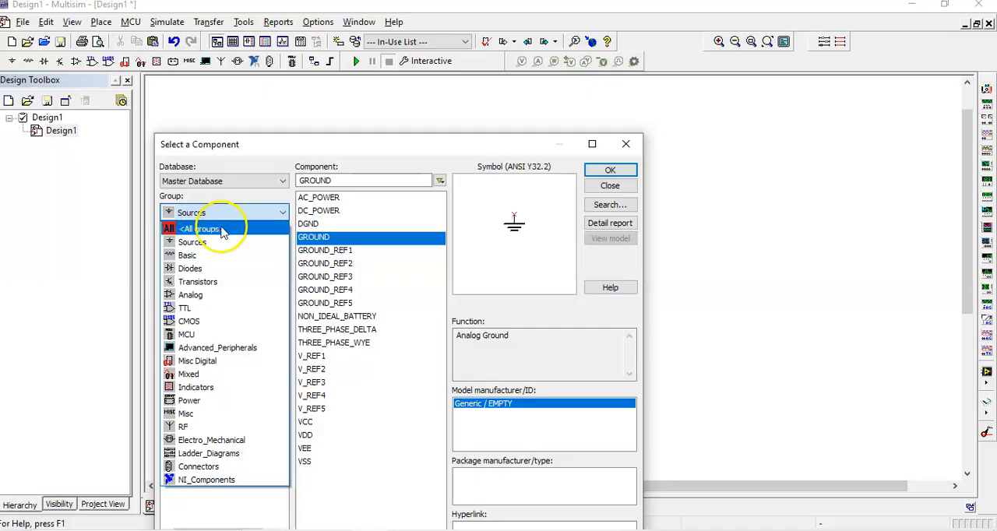
click(207, 258)
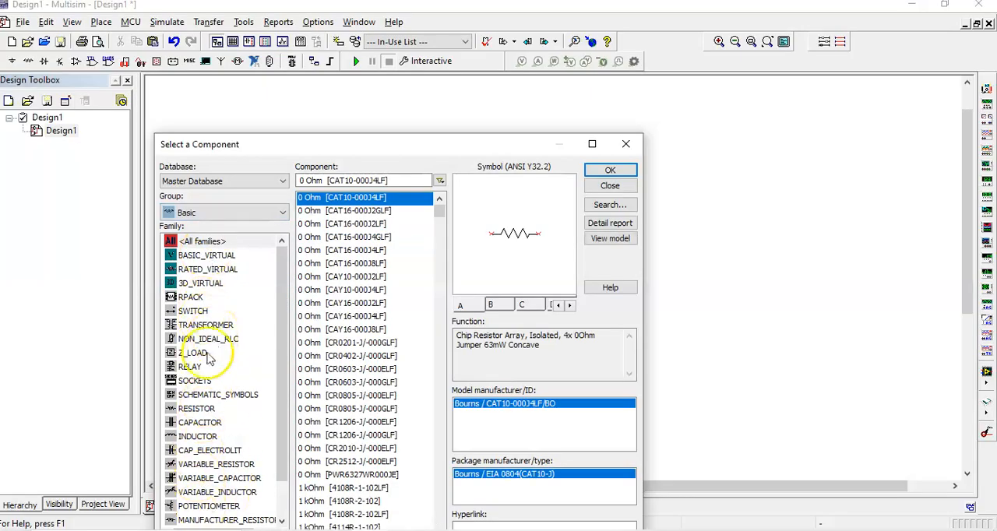
click(197, 408)
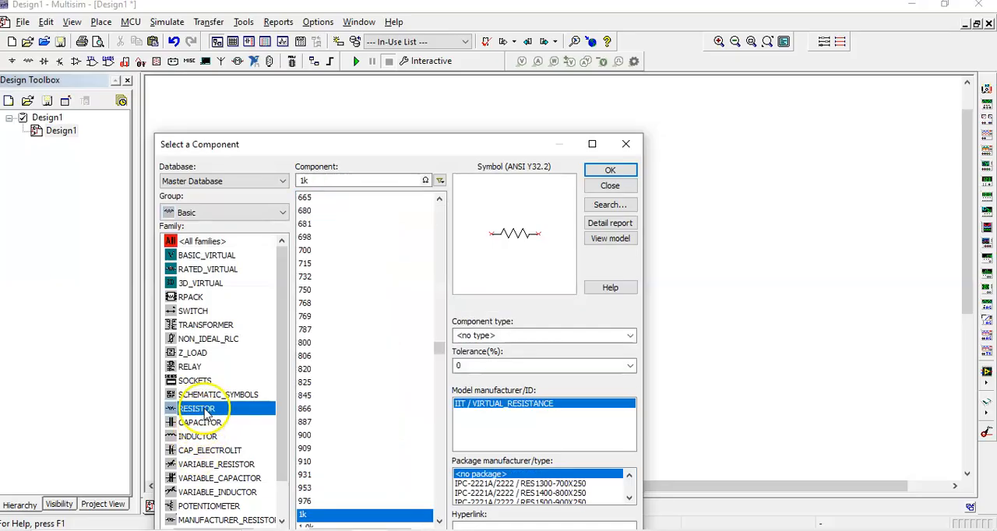
click(614, 171)
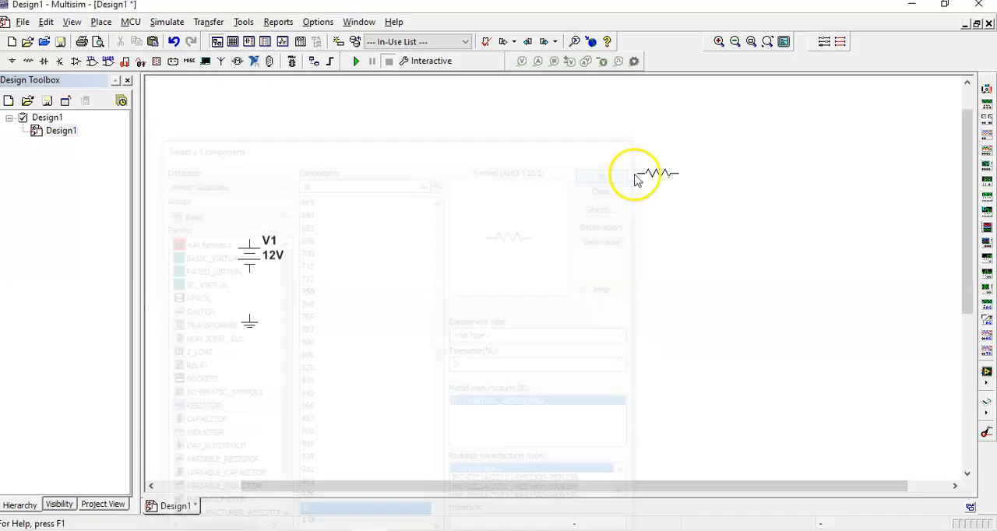
click(462, 195)
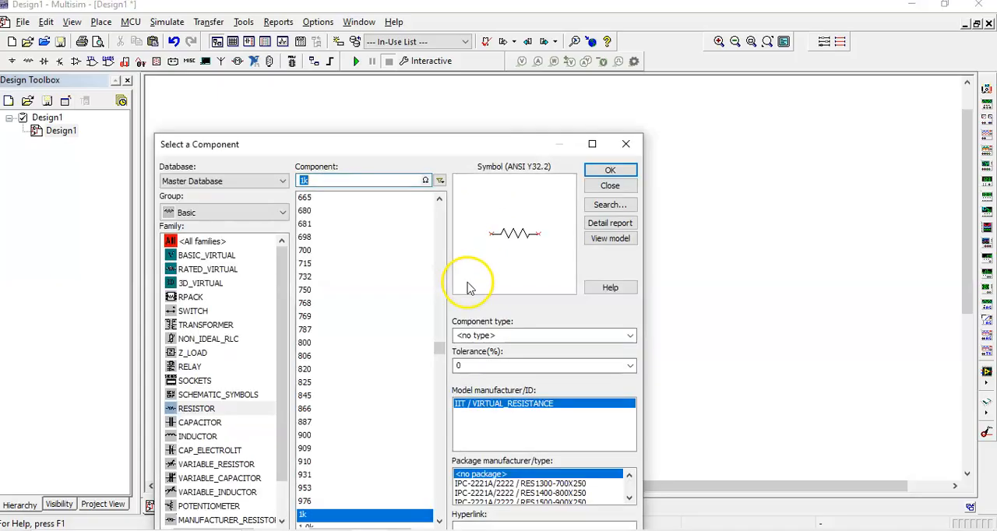
click(610, 170)
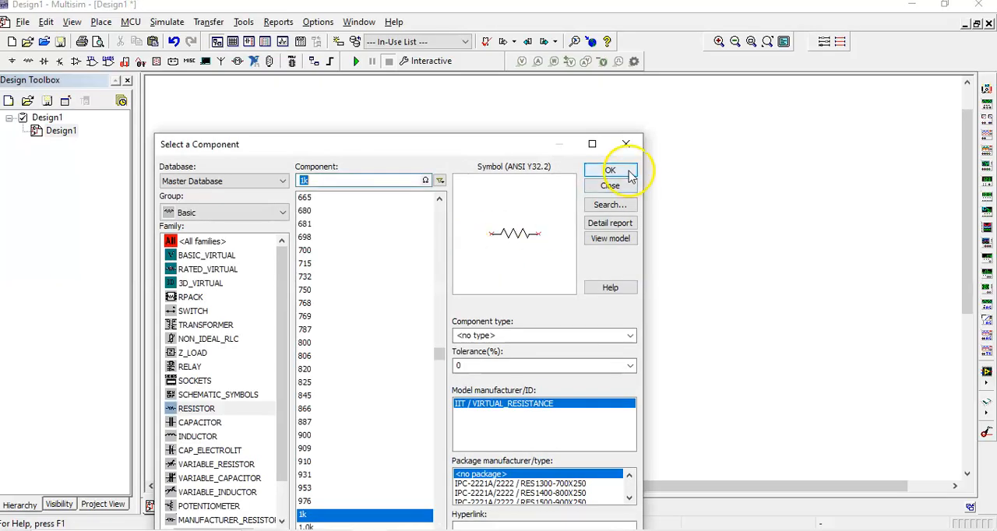
click(612, 168)
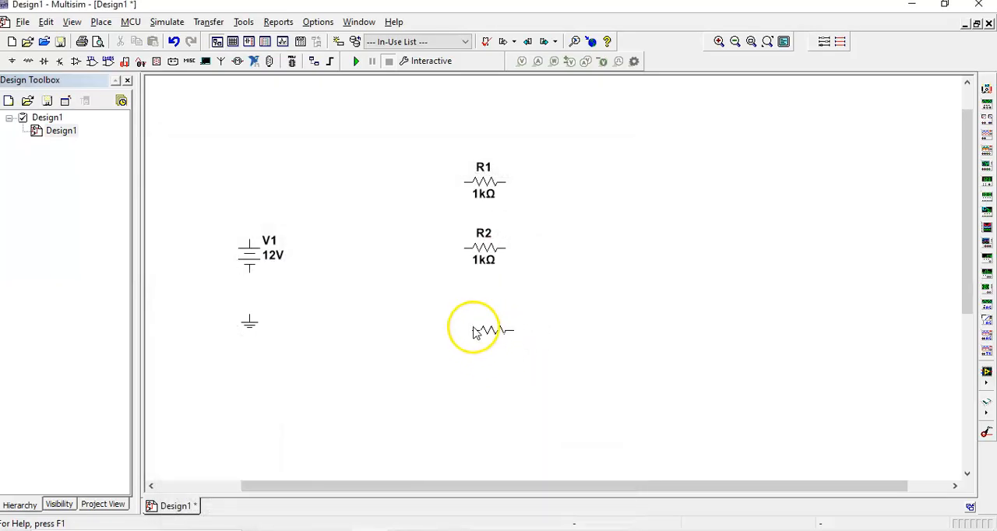
click(472, 325)
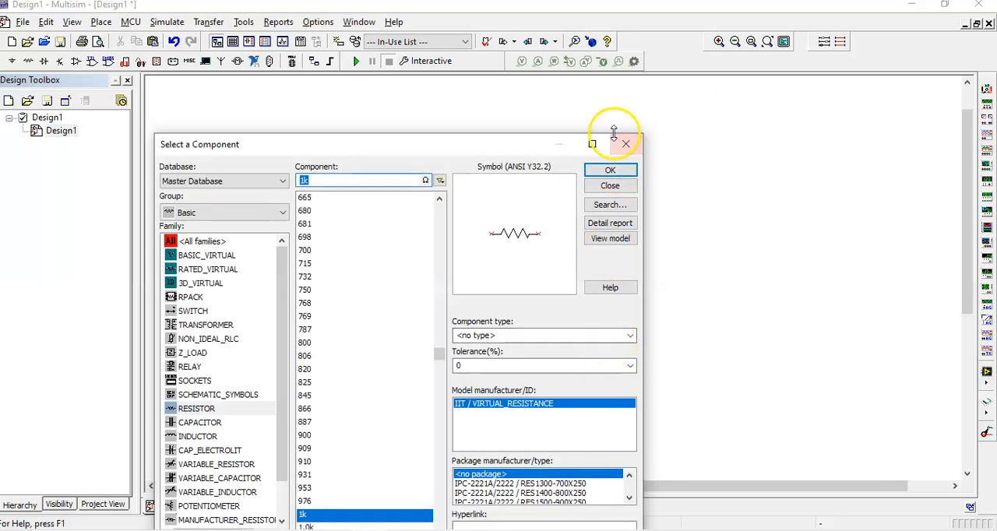
click(608, 189)
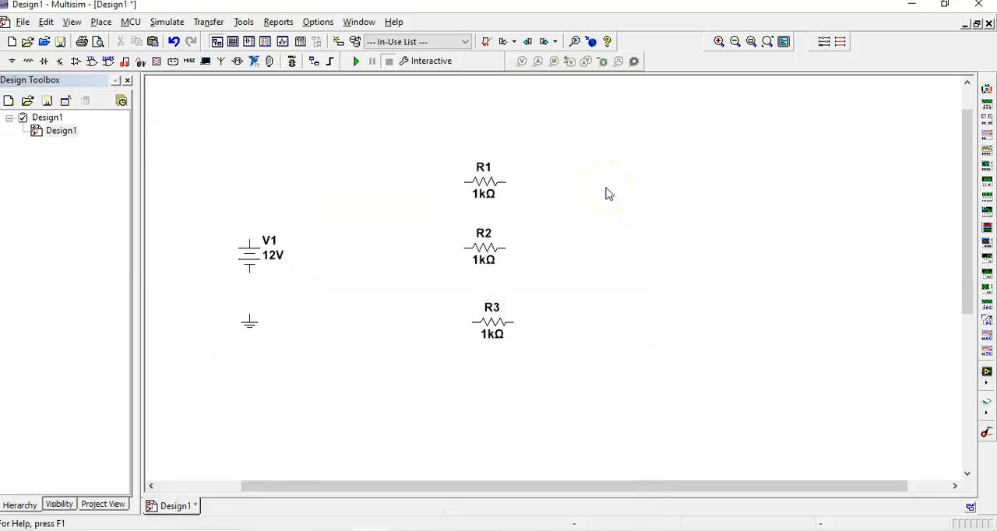
click(246, 262)
double_click(247, 262)
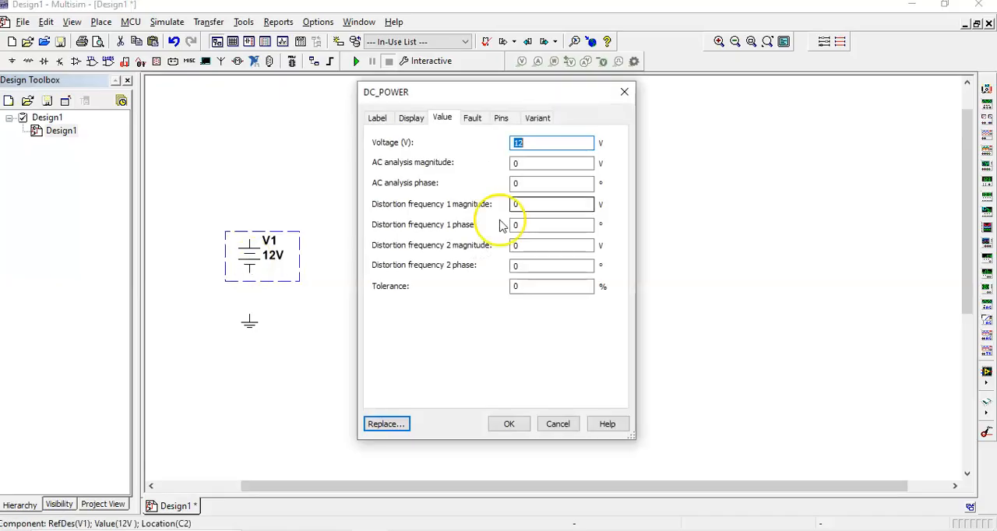
click(538, 143)
drag(538, 142, 445, 145)
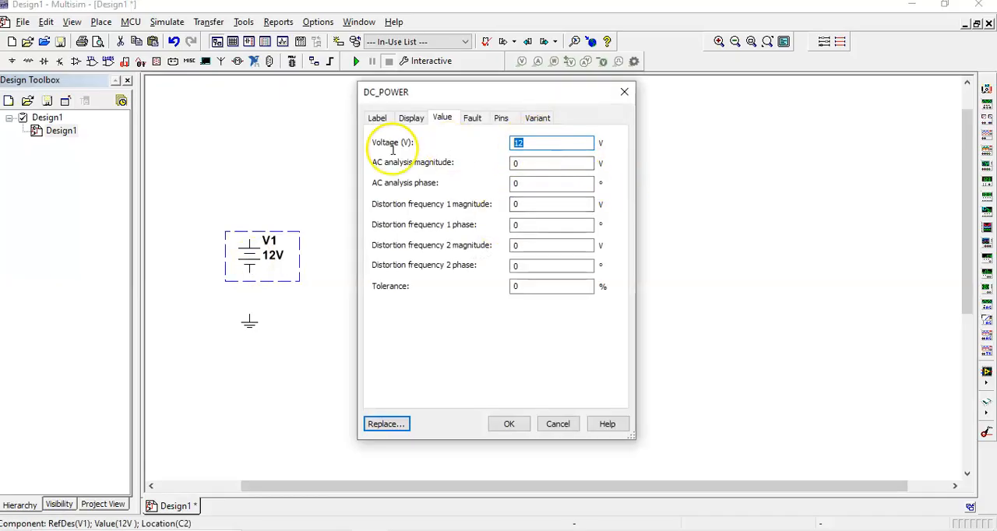
click(624, 92)
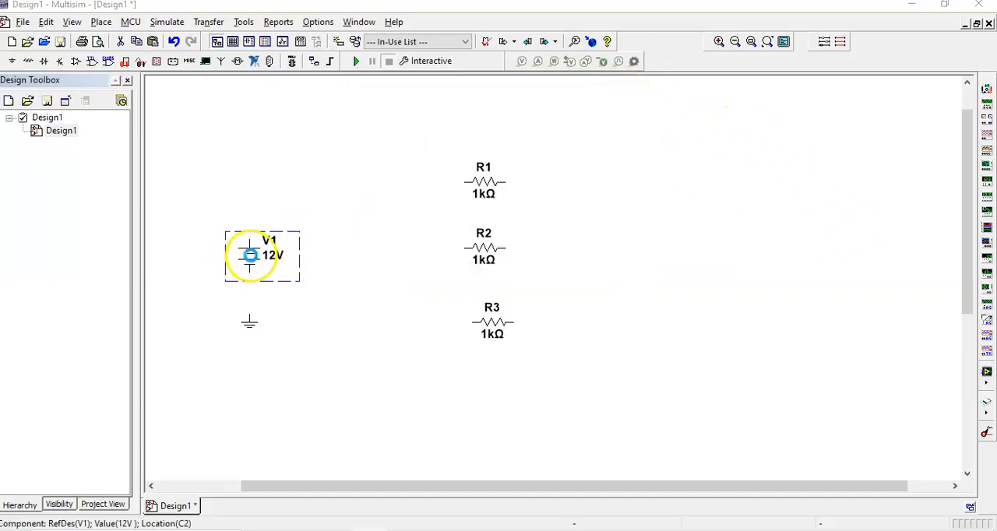
Set the DC source V1's voltage to 24 V and move the source down closer to the ground symbol.
double_click(249, 254)
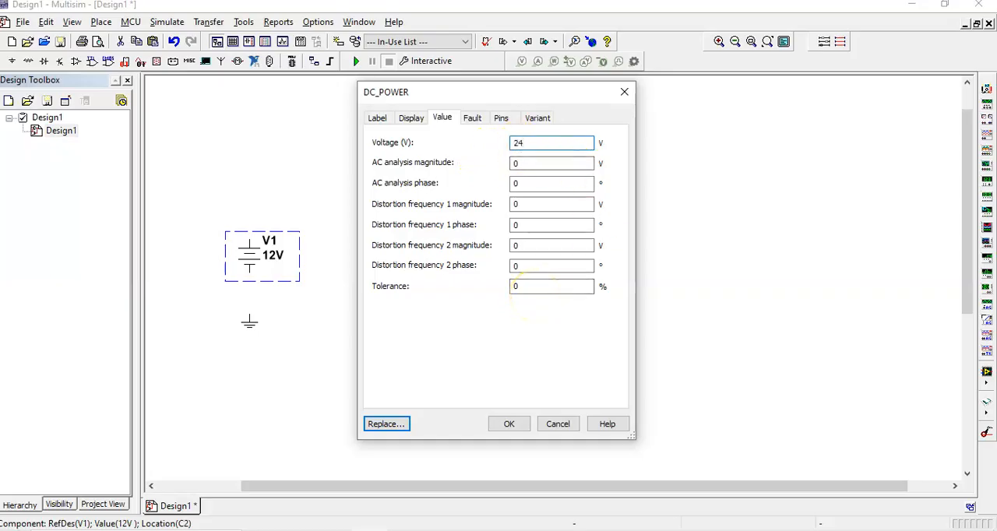
click(508, 424)
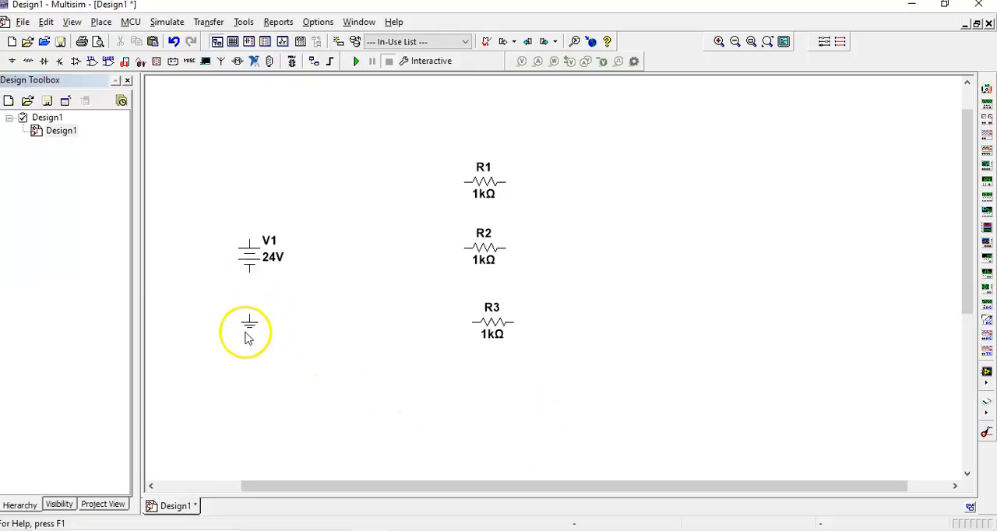
drag(250, 254, 249, 271)
click(346, 296)
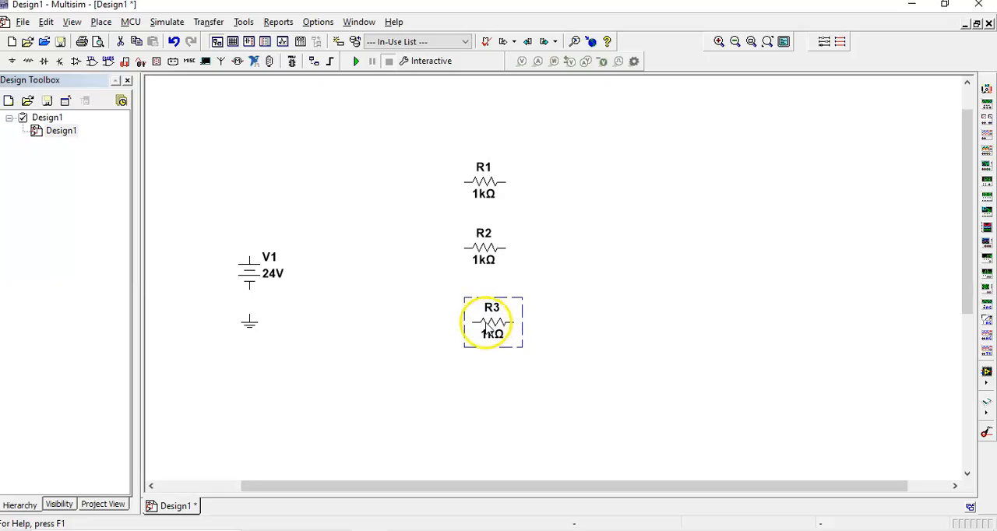
click(492, 325)
click(582, 311)
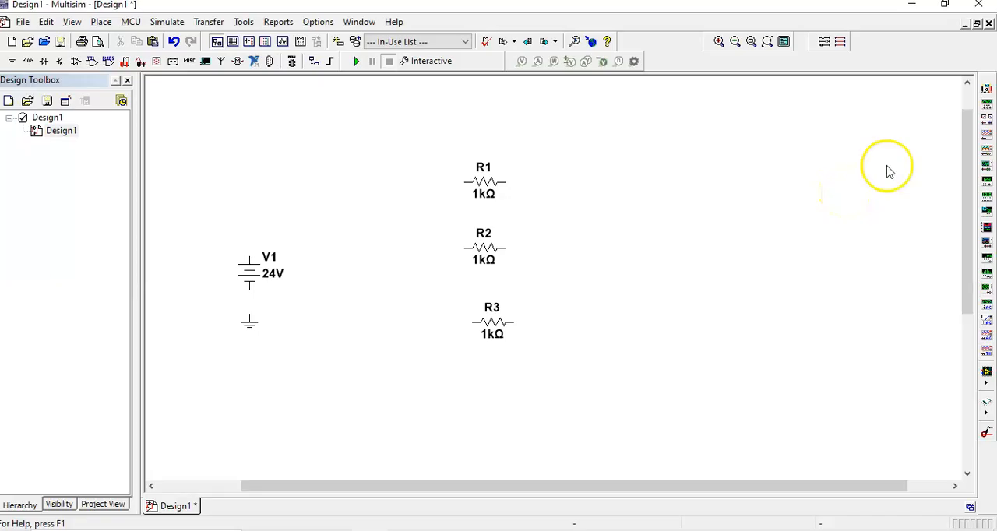
Place a multimeter above the circuit components and try its resistance and decibel measurement modes.
click(987, 91)
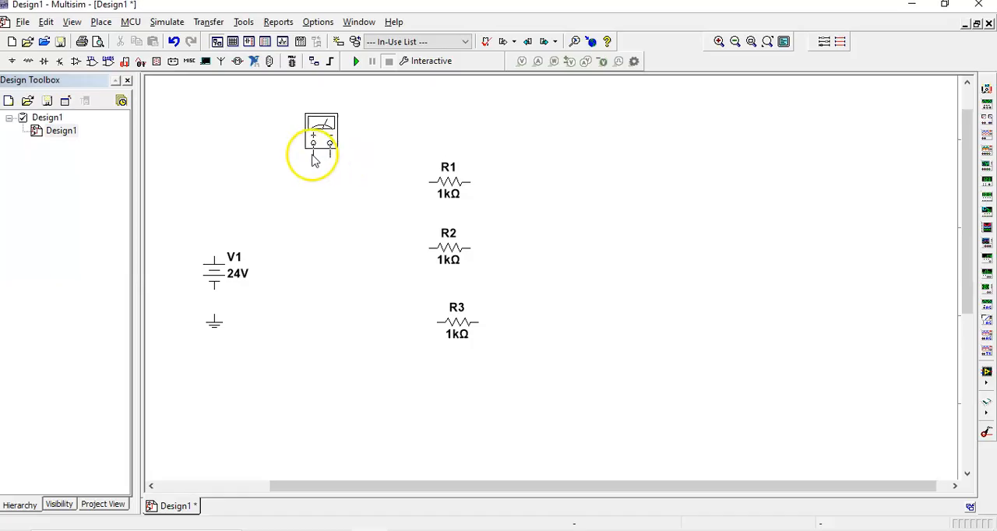
click(313, 156)
double_click(327, 139)
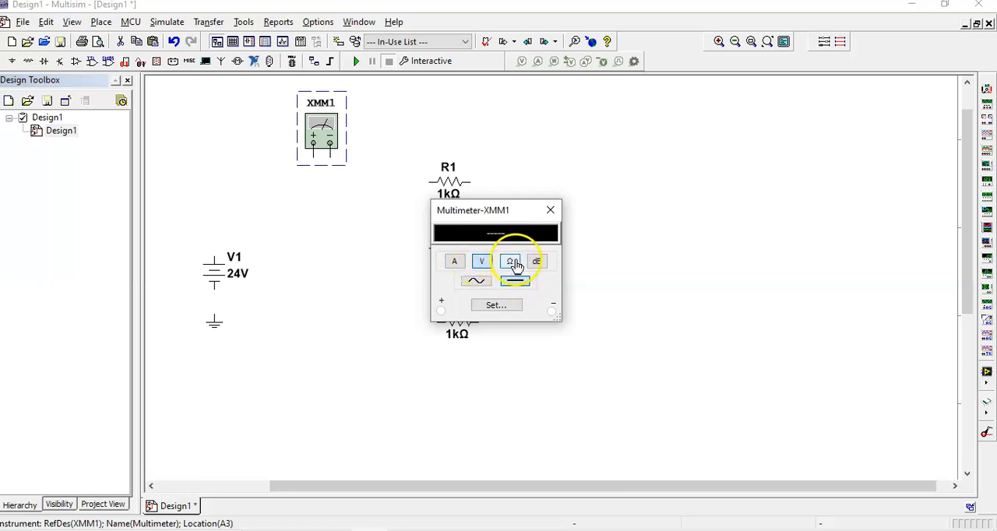
click(514, 263)
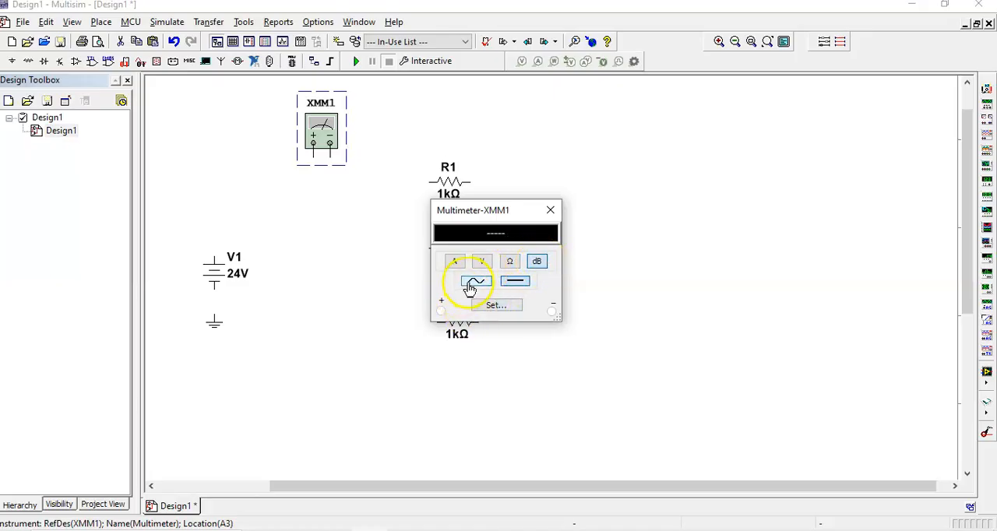
click(548, 209)
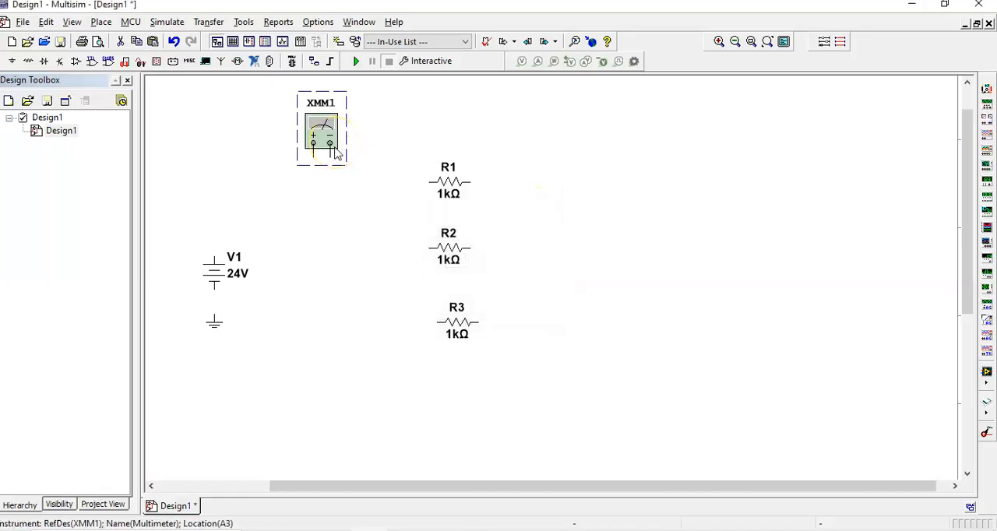
Delete the multimeter from the schematic.
key(Delete)
click(292, 146)
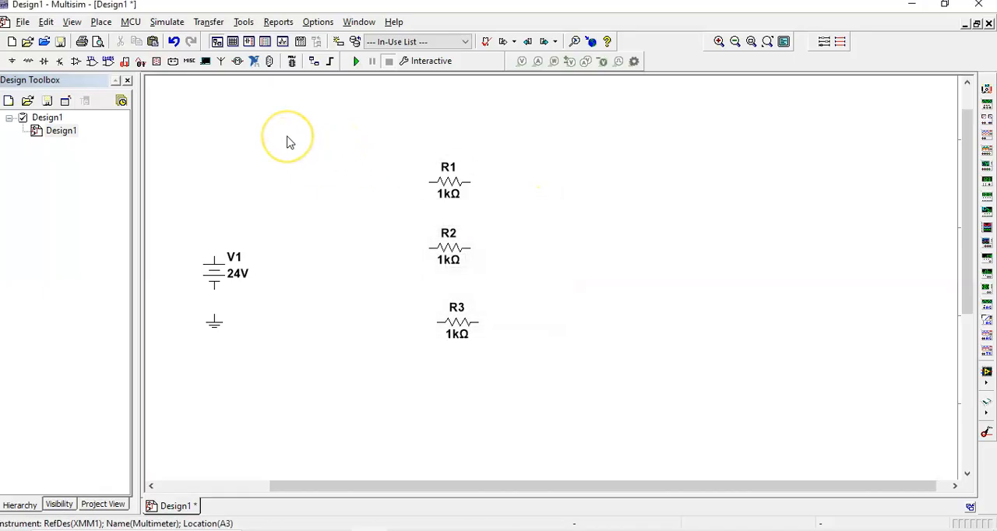
Place an AMMETER_H from the Indicators group's AMMETER family between the voltage source V1 and the resistors.
right_click(286, 139)
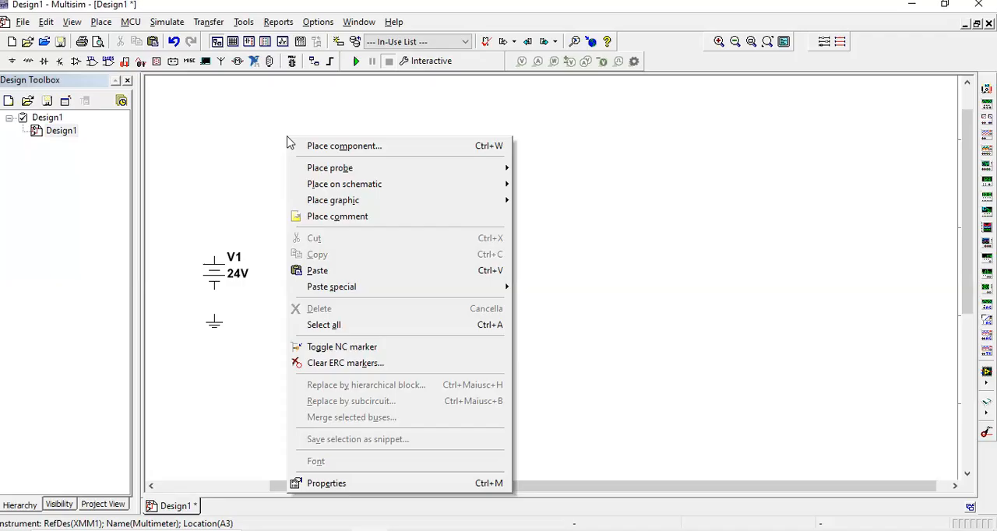
click(387, 146)
click(251, 212)
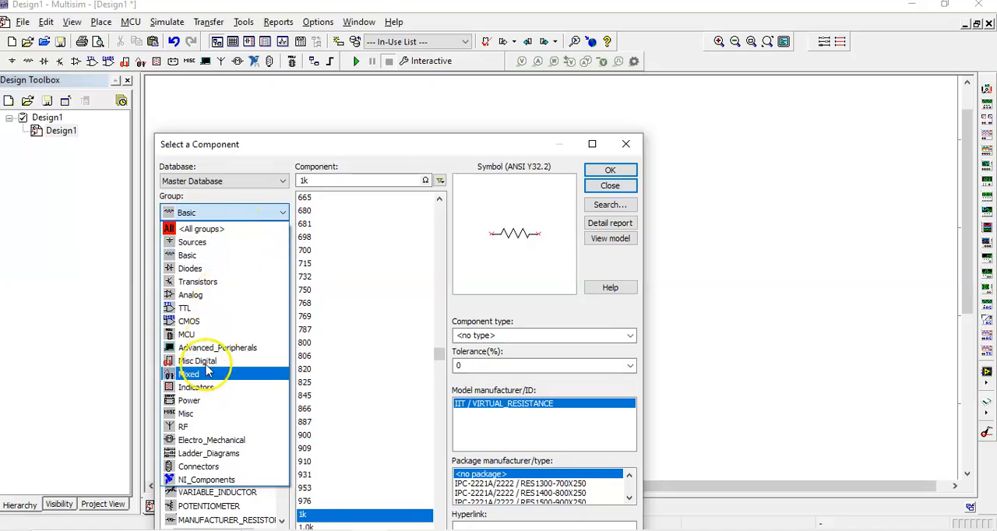
click(218, 394)
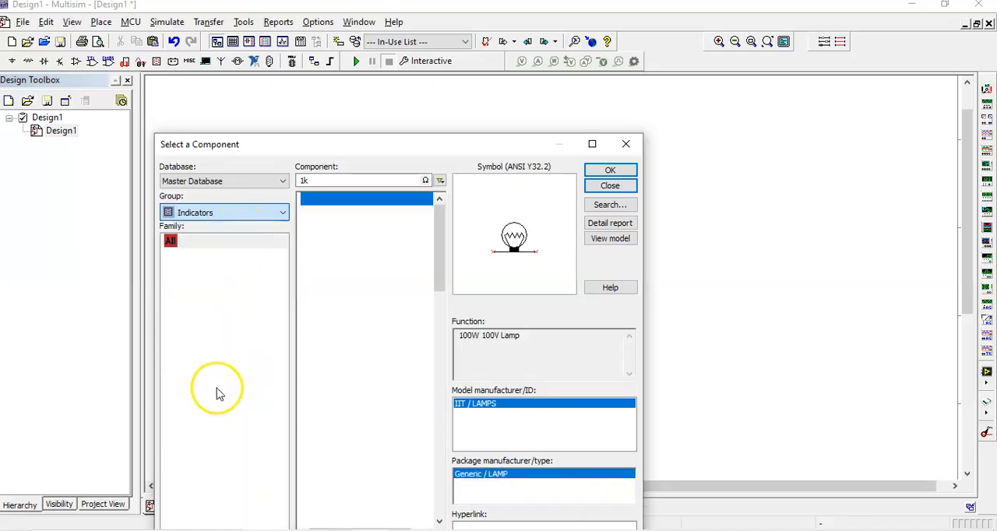
click(213, 259)
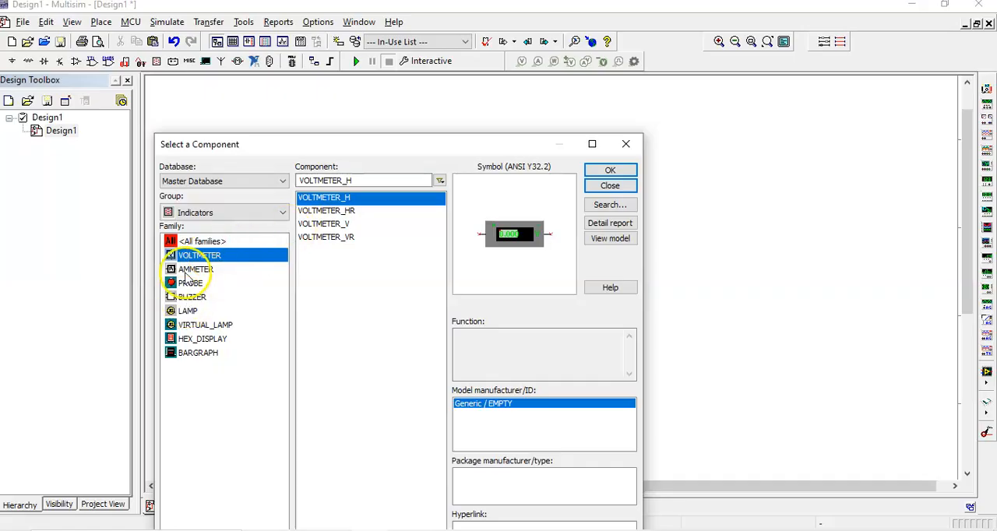
click(193, 270)
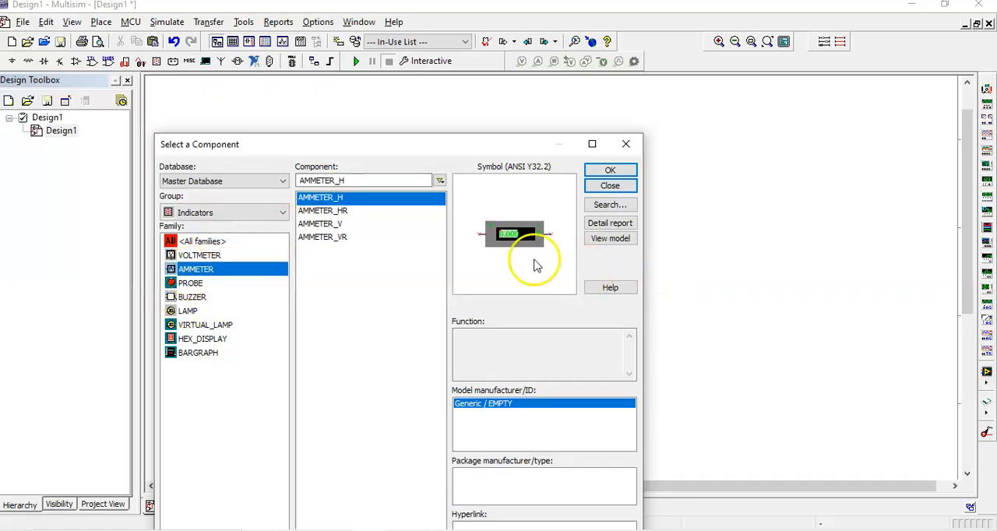
drag(471, 153, 750, 99)
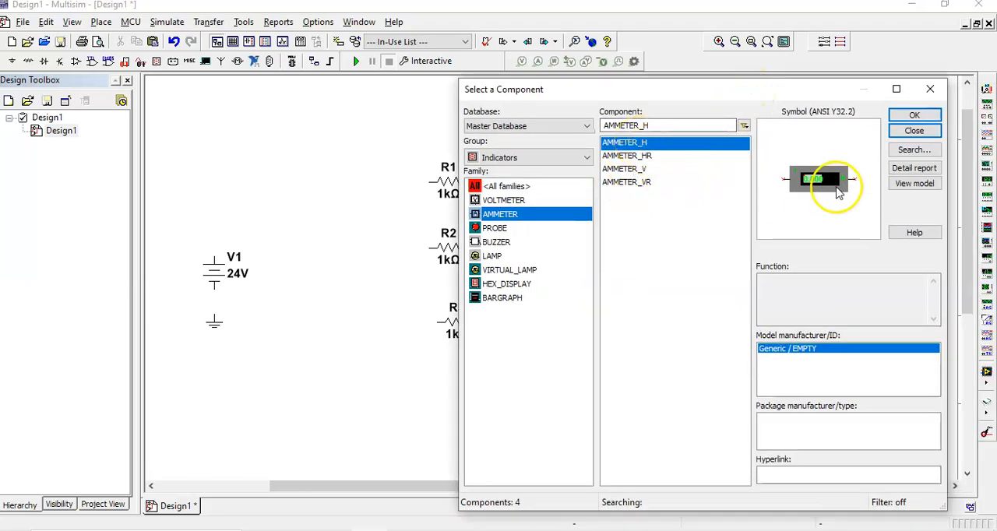
click(915, 117)
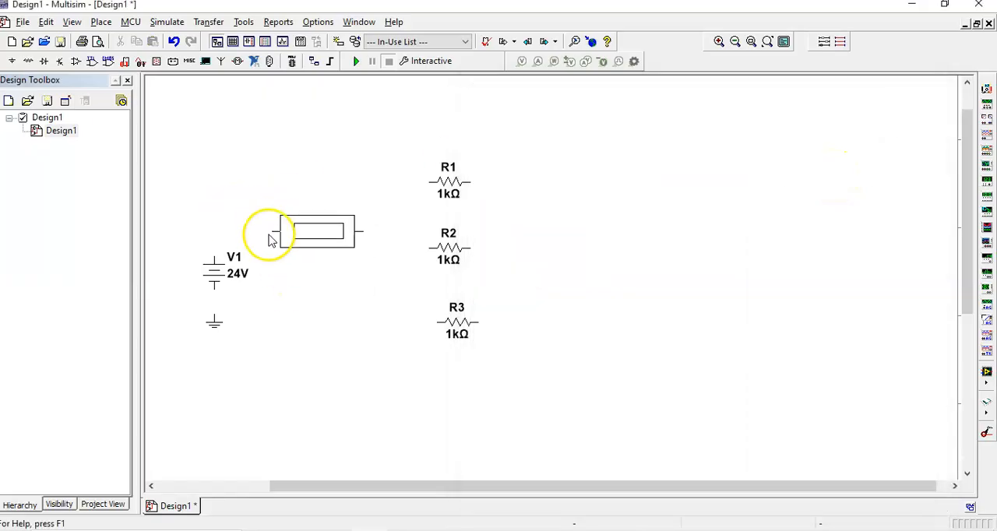
click(253, 232)
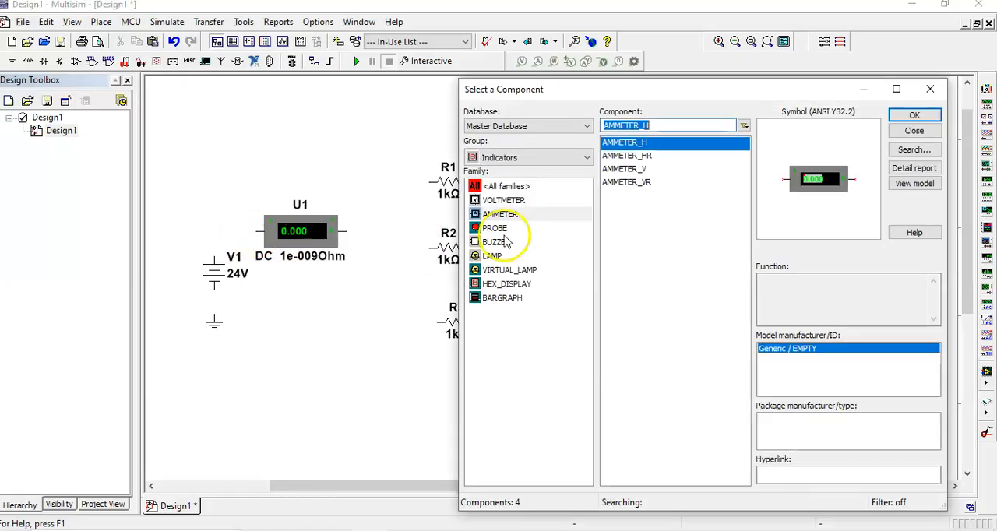
Place four more AMMETER_H components, one beside each resistor and one farther out past them, and finish placing components.
click(912, 116)
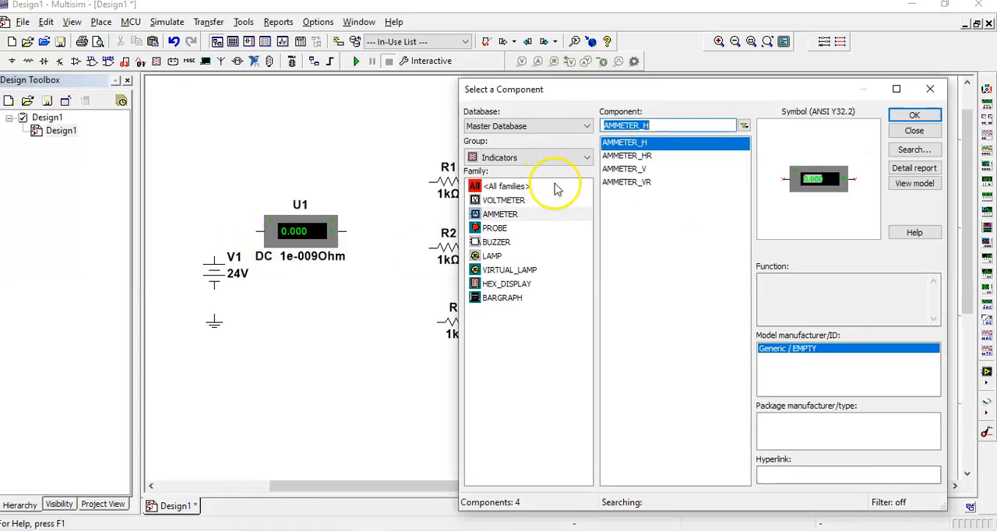
click(897, 118)
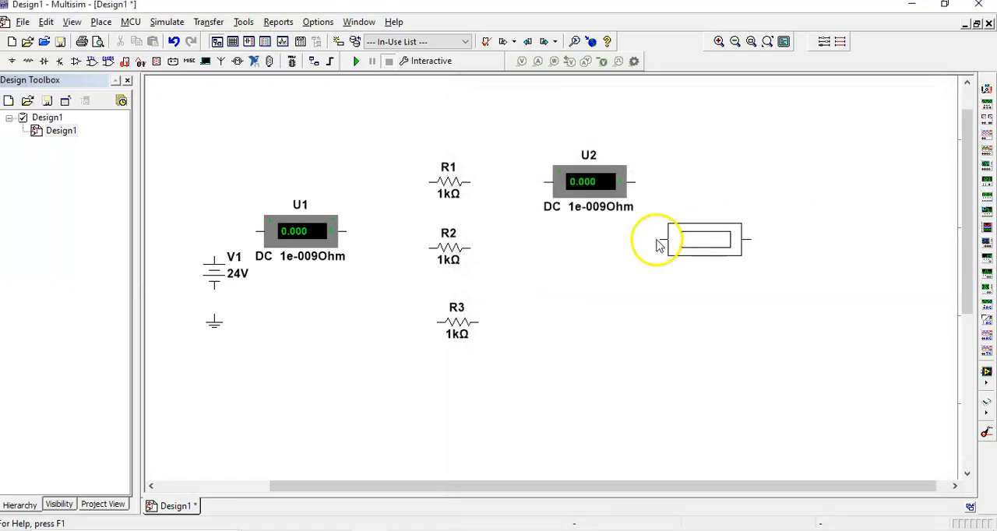
click(542, 253)
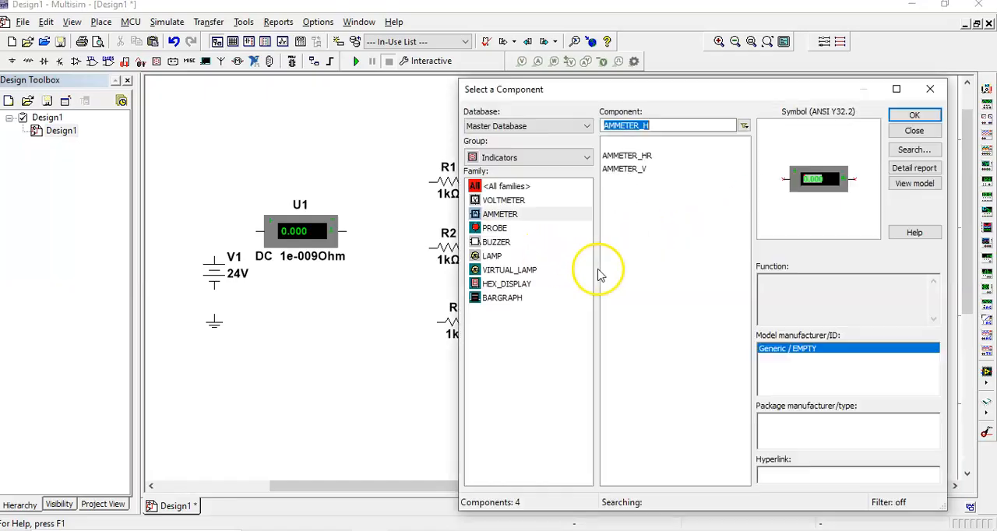
click(909, 116)
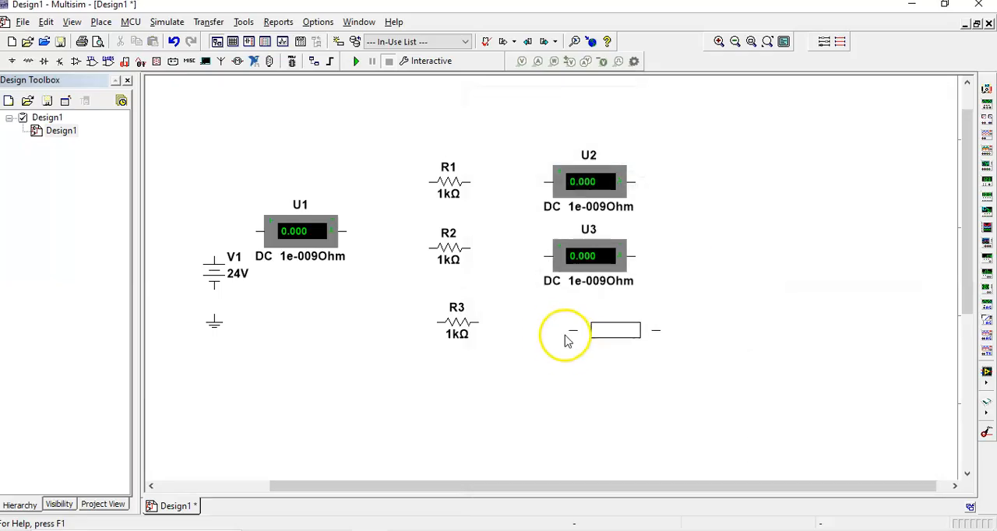
click(548, 325)
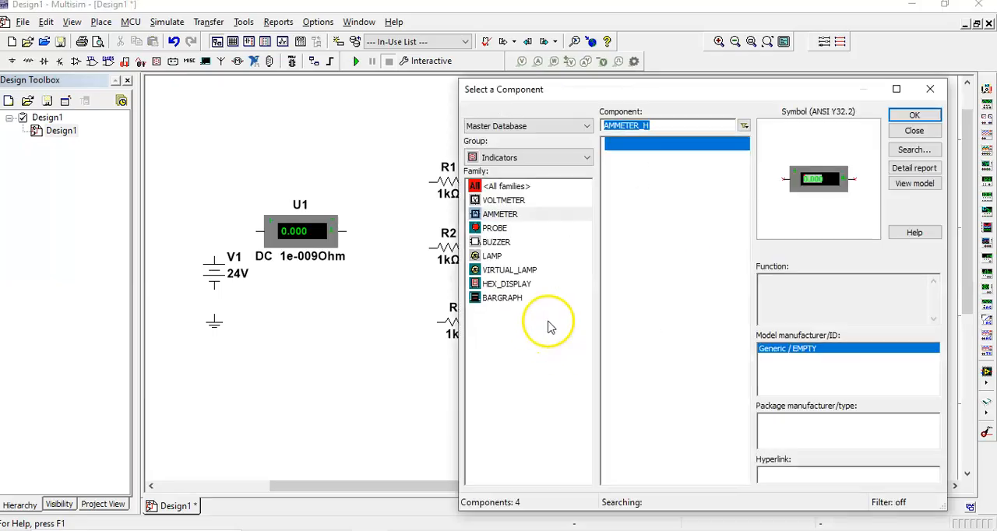
click(911, 115)
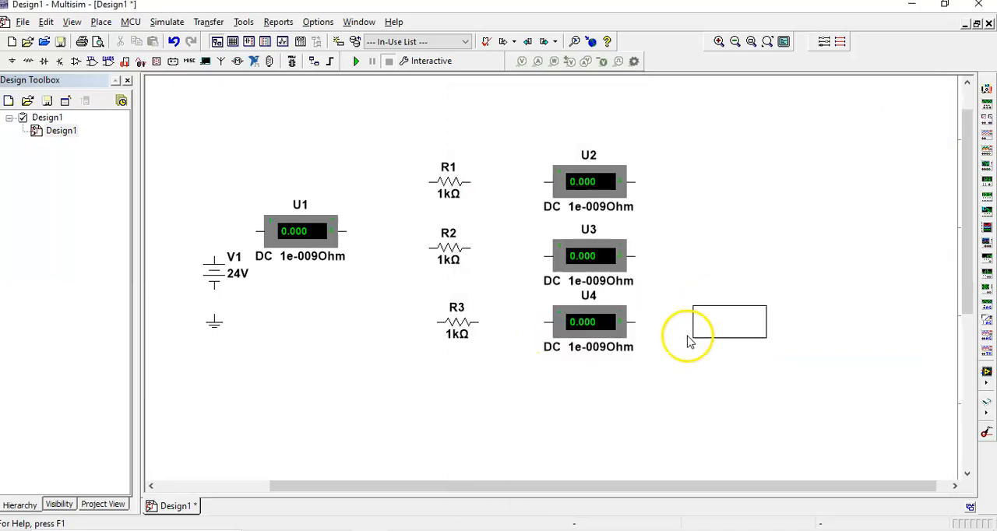
click(735, 260)
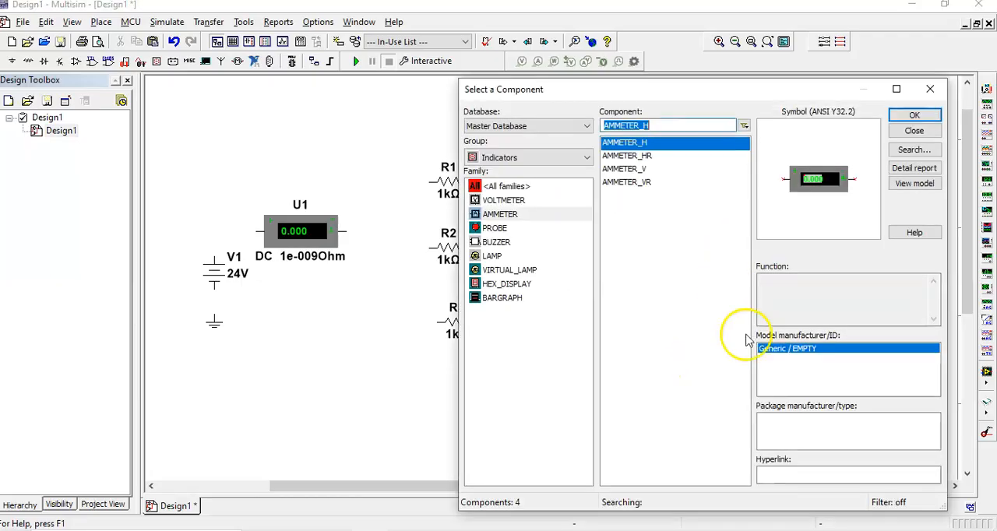
click(914, 131)
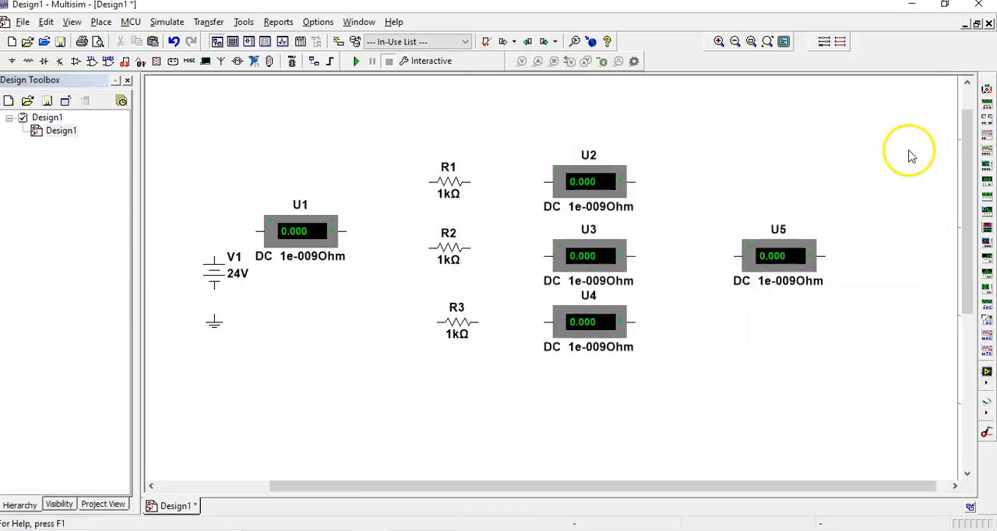
Wire V1's positive terminal to ammeter U1, shift U1 slightly away from the source, and move the ground symbol farther below V1.
click(212, 257)
click(262, 232)
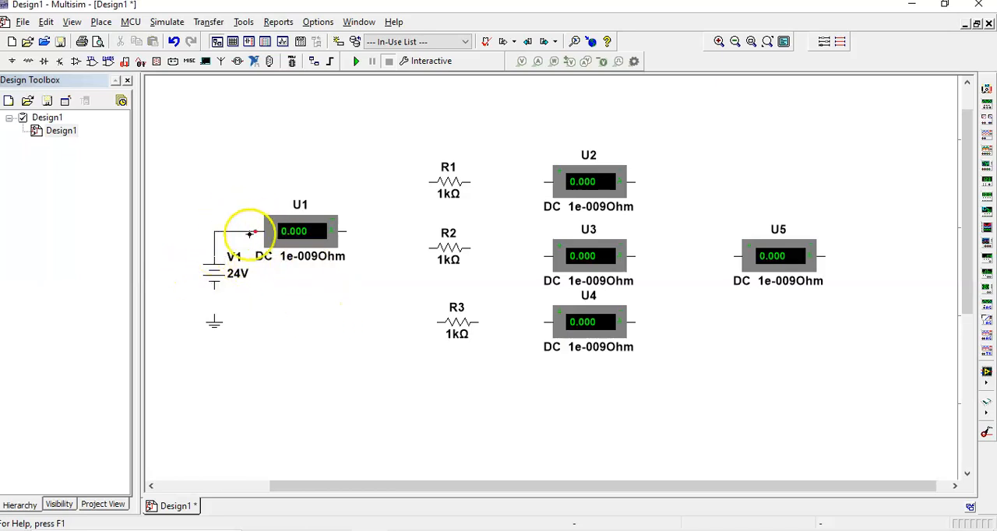
mouse_move(296, 236)
mouse_down()
mouse_move(325, 231)
mouse_move(300, 245)
mouse_up()
click(330, 294)
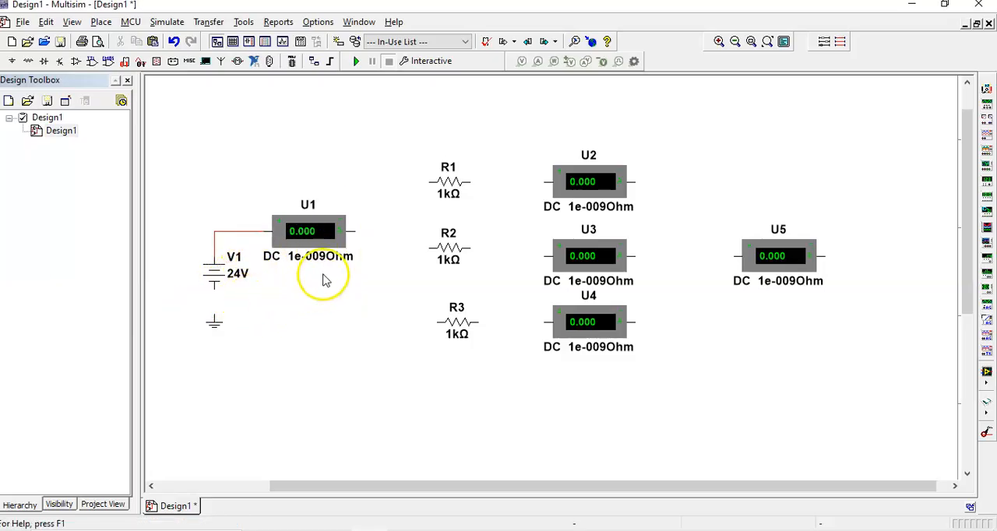
drag(220, 328, 211, 367)
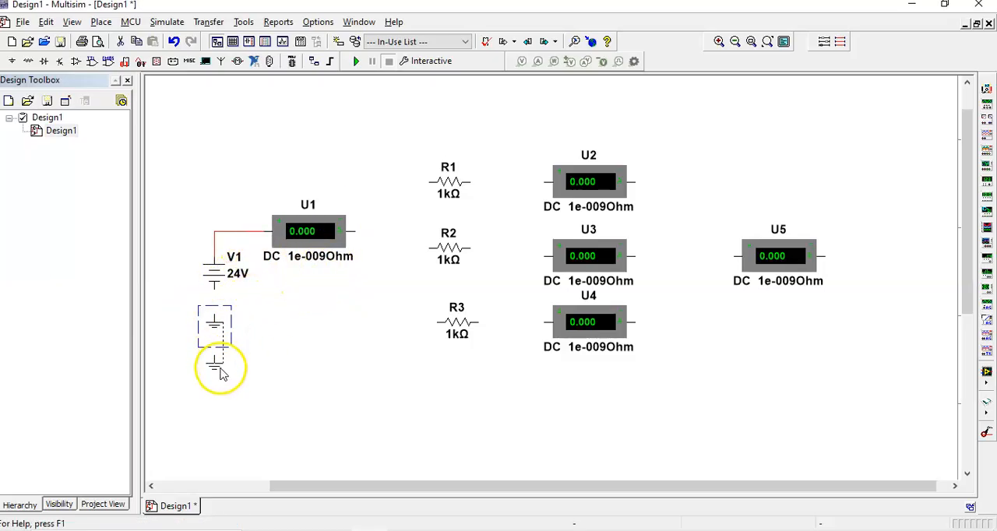
click(355, 231)
click(384, 183)
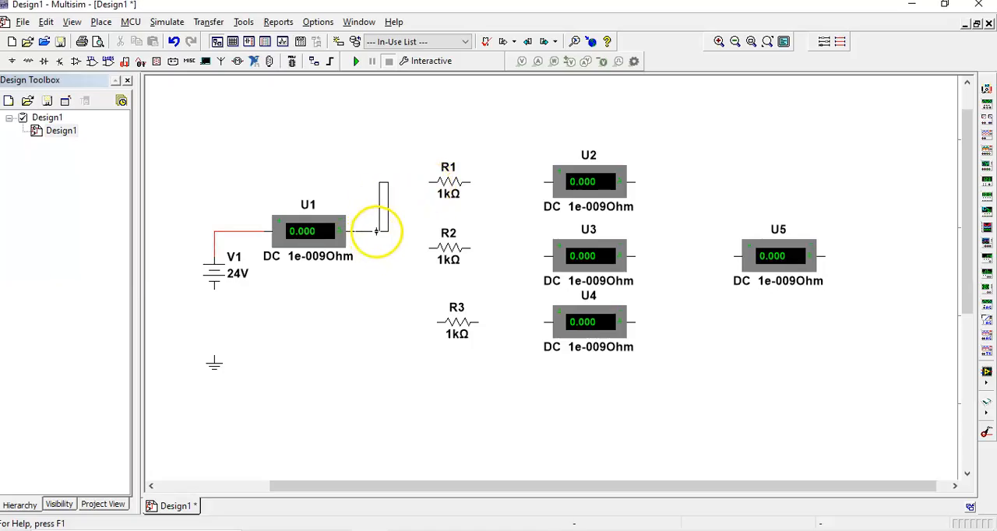
click(388, 232)
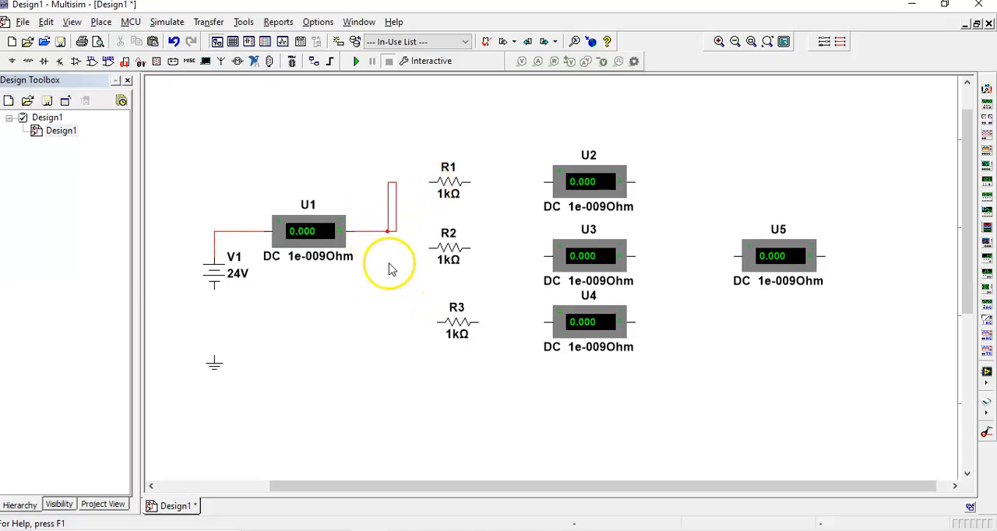
drag(369, 156, 406, 265)
key(Delete)
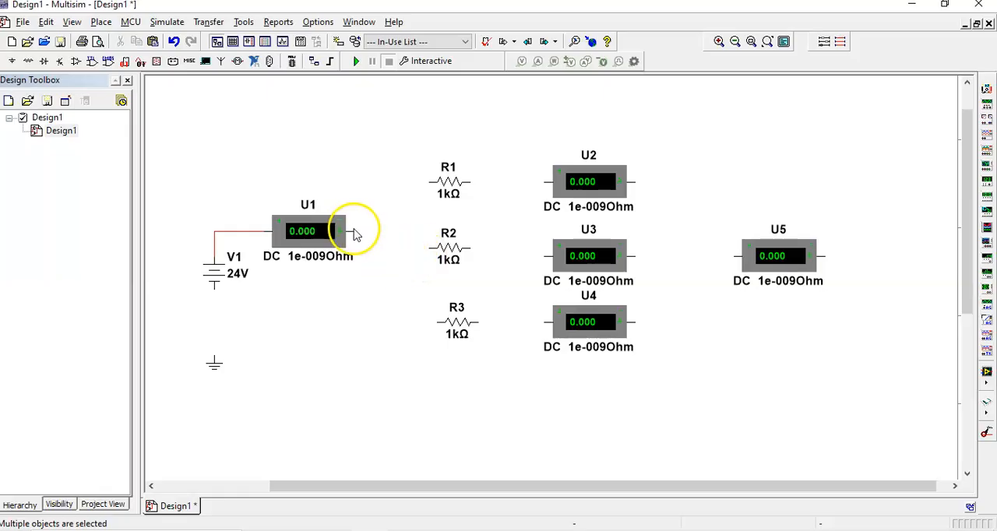
Wire the output of ammeter U1 to resistor R2 and line R2 up with the ammeter.
click(355, 232)
click(429, 247)
click(450, 232)
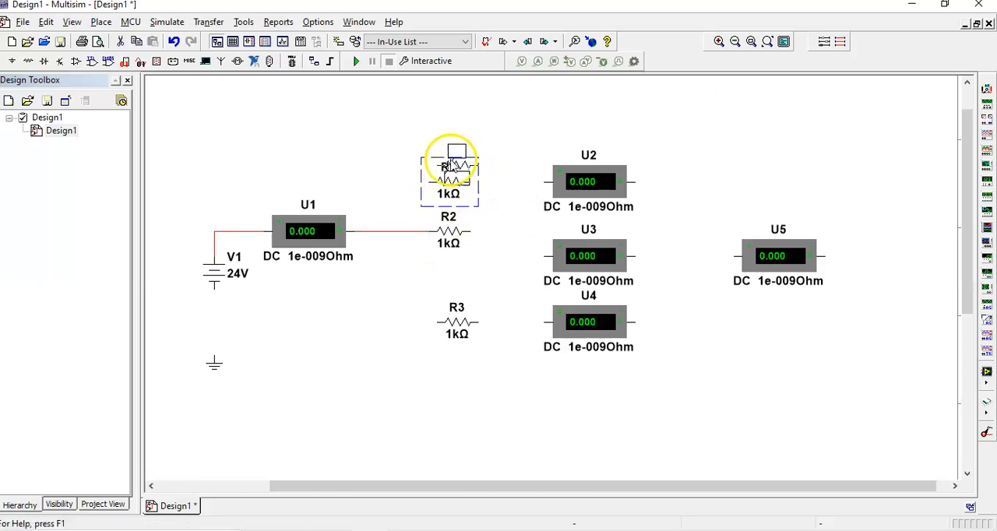
Move R1 farther above R2 and wire the near ends of R1 and R3 to a common junction on the U1–R2 wire.
drag(449, 183, 458, 160)
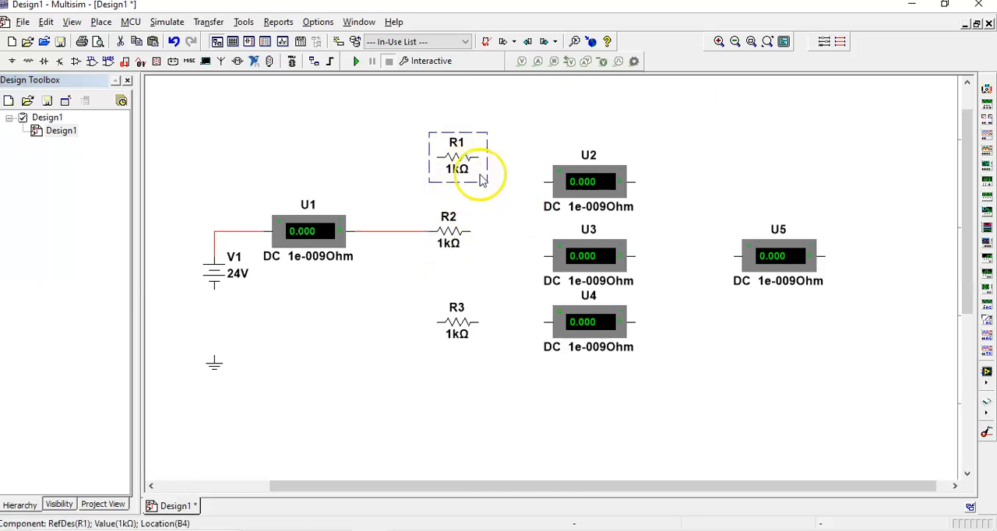
click(437, 158)
click(394, 231)
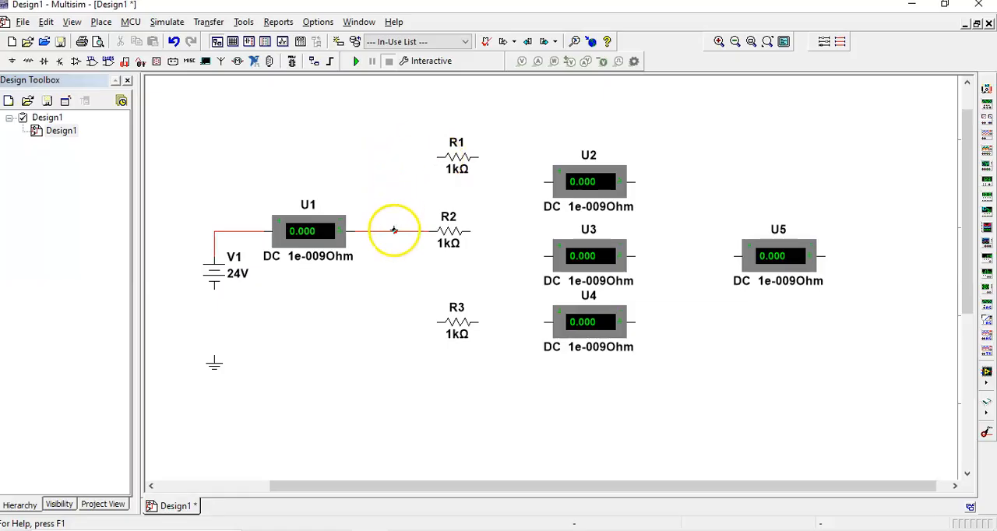
click(437, 322)
click(396, 231)
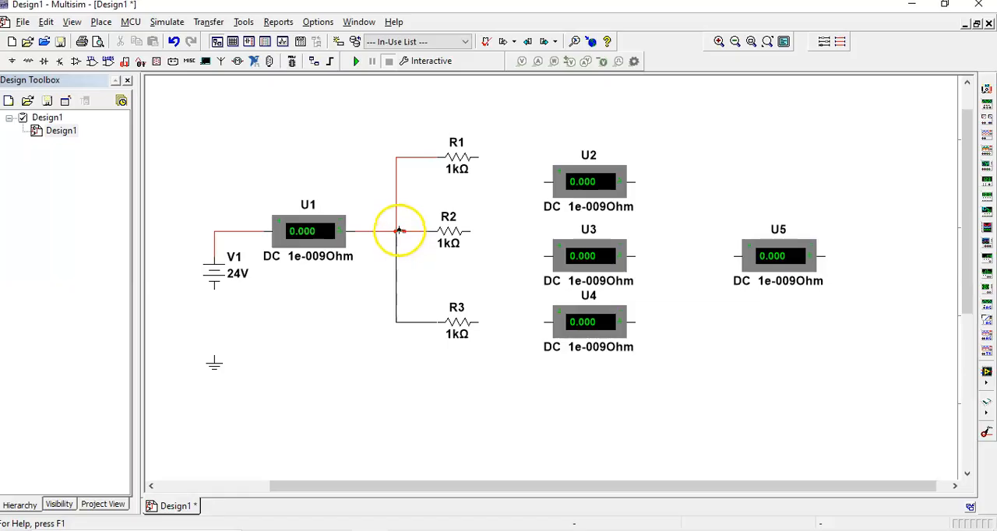
Line ammeter U2 up with resistor R1 and wire R1's free end to it.
click(580, 166)
drag(580, 165, 576, 146)
click(486, 187)
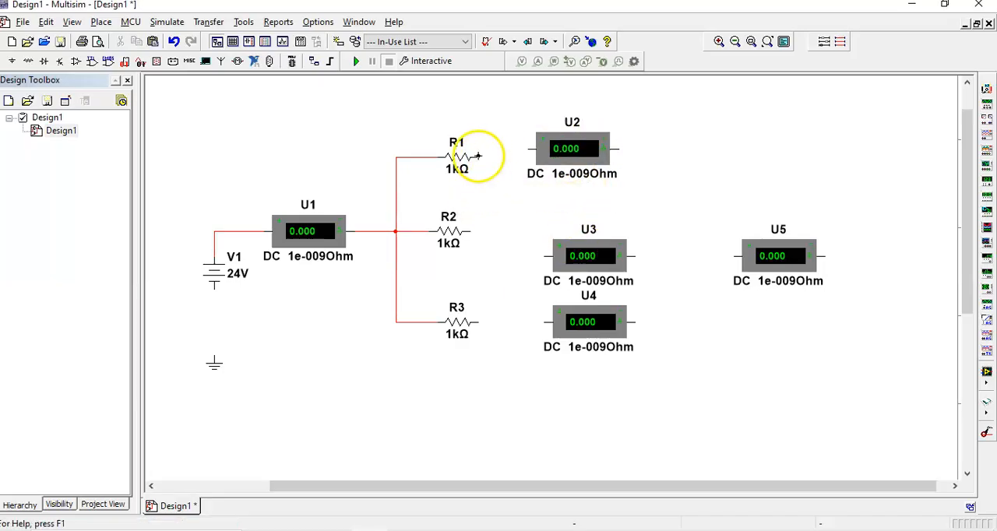
click(478, 156)
click(529, 149)
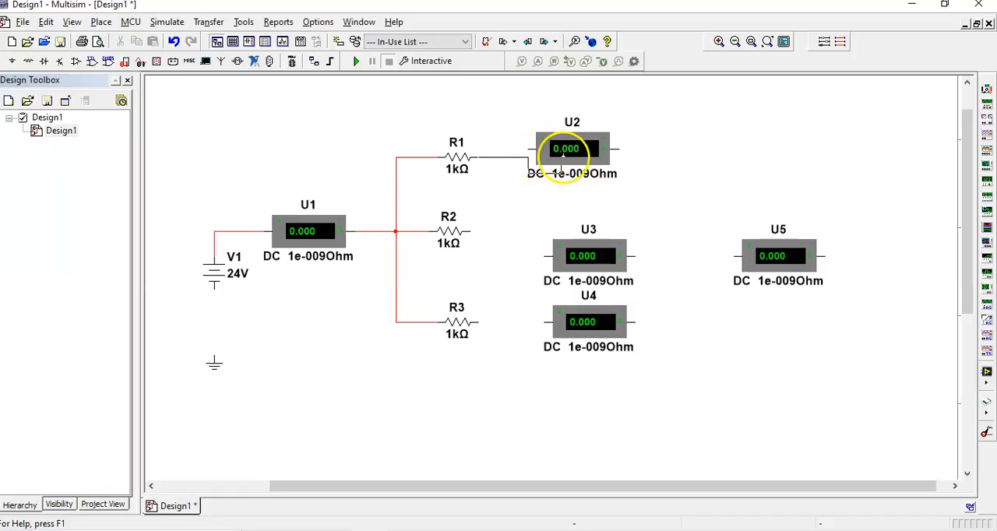
drag(563, 159, 590, 176)
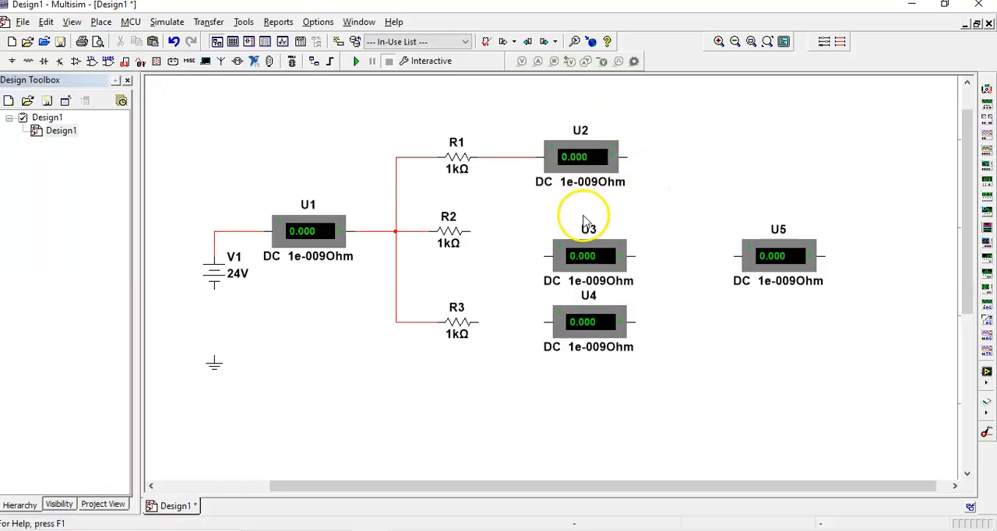
Line ammeters U3 and U4 up with resistors R2 and R3 and wire each resistor's free end to its ammeter.
drag(566, 260, 557, 235)
click(672, 220)
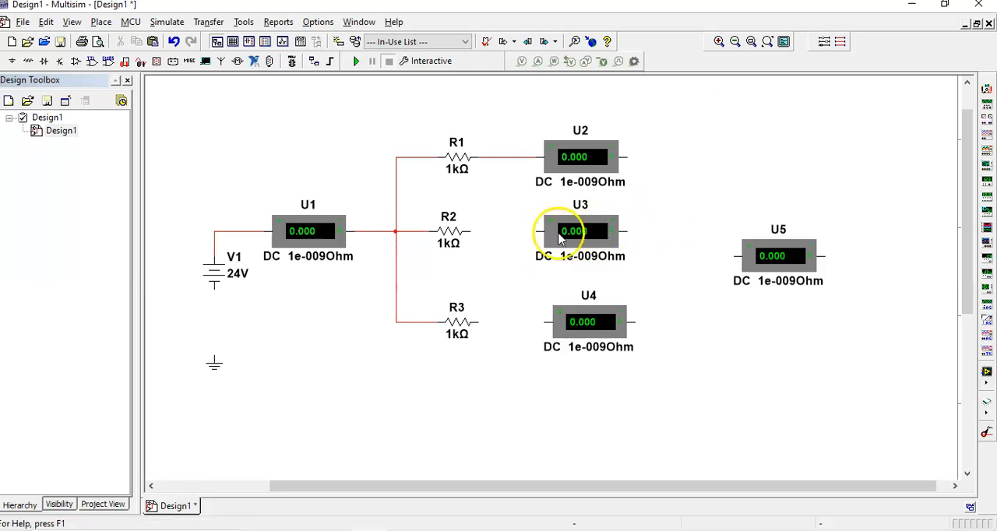
click(470, 232)
click(535, 231)
click(490, 345)
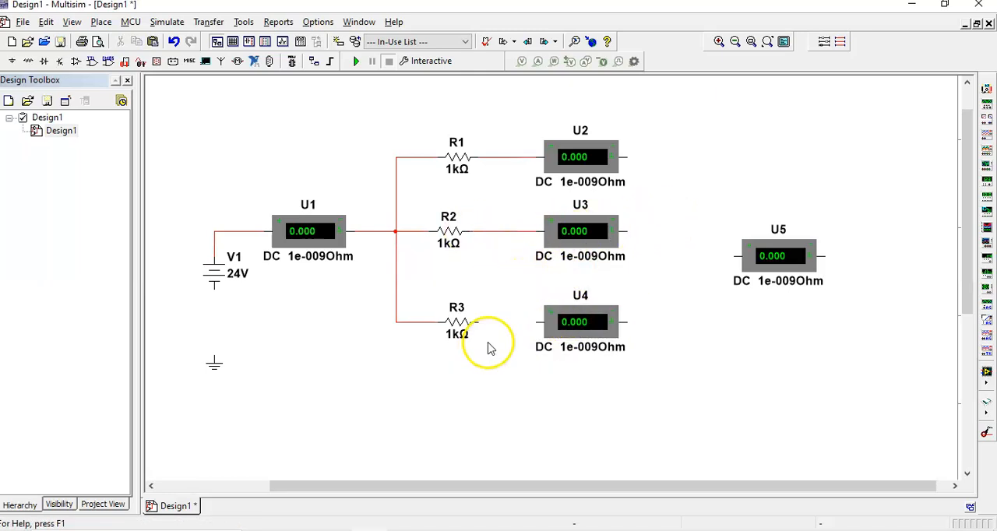
click(477, 321)
click(536, 322)
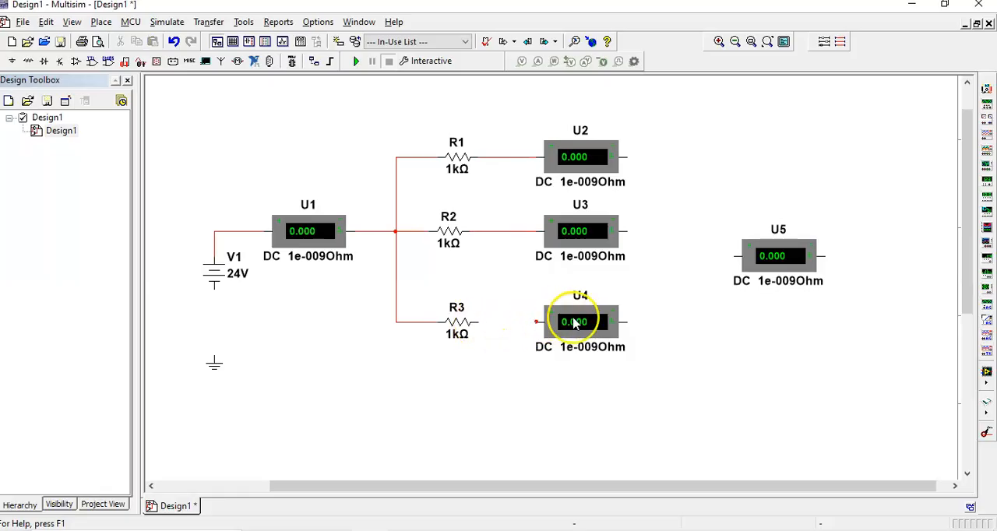
Wire the output of ammeter U3 to ammeter U5 and line U5 up with U3.
drag(768, 256, 776, 223)
click(736, 282)
click(804, 224)
click(753, 315)
drag(777, 259, 773, 235)
click(723, 271)
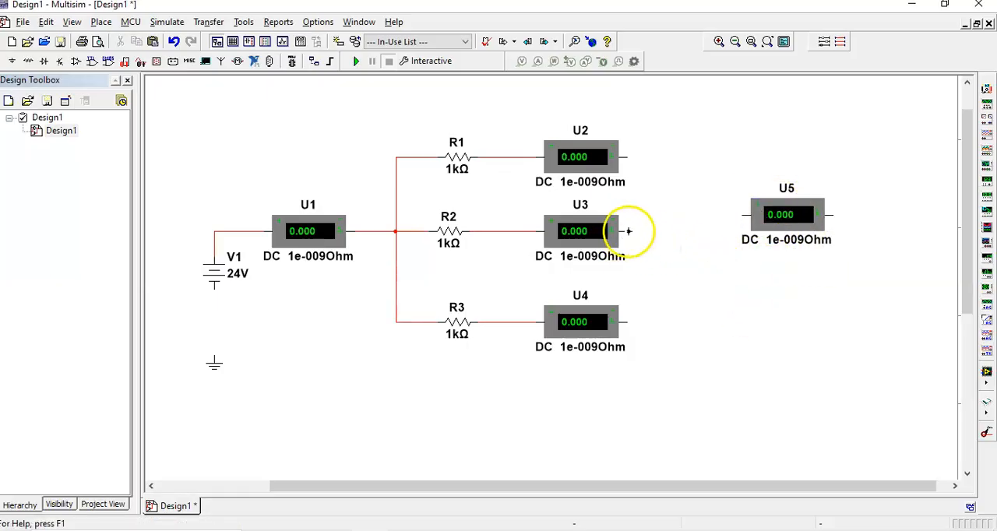
click(741, 215)
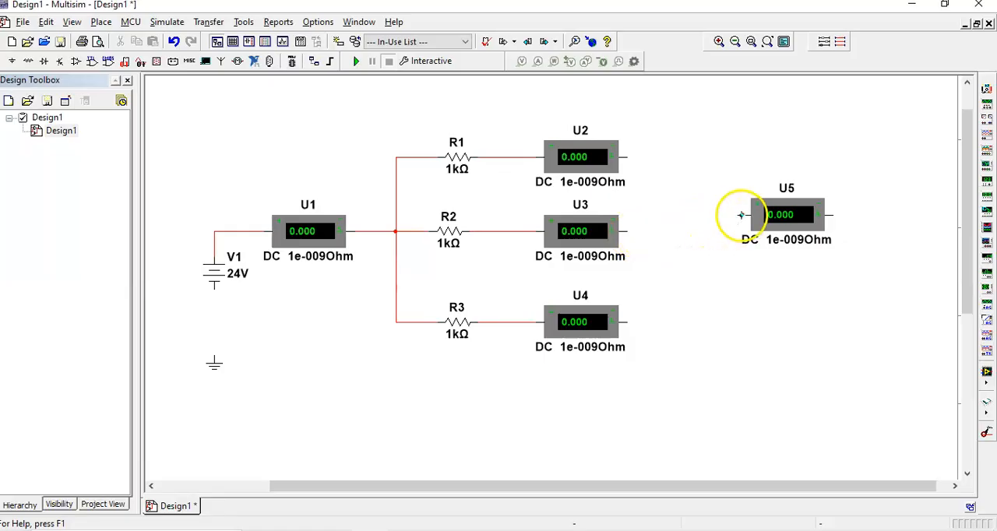
mouse_move(776, 217)
mouse_down()
mouse_move(774, 227)
mouse_move(796, 223)
mouse_move(793, 238)
mouse_up()
click(752, 287)
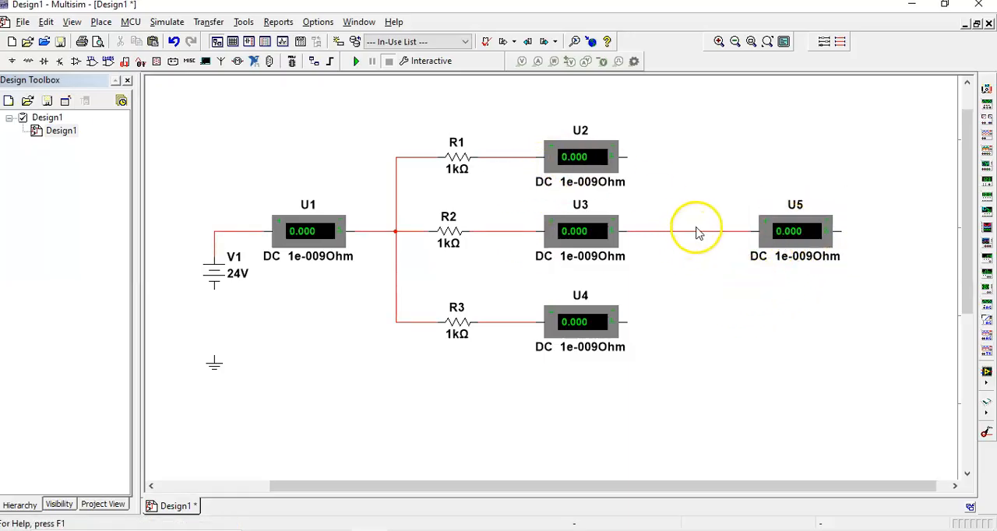
Wire the outputs of ammeters U2 and U4 to a common junction on the U3–U5 wire.
click(625, 156)
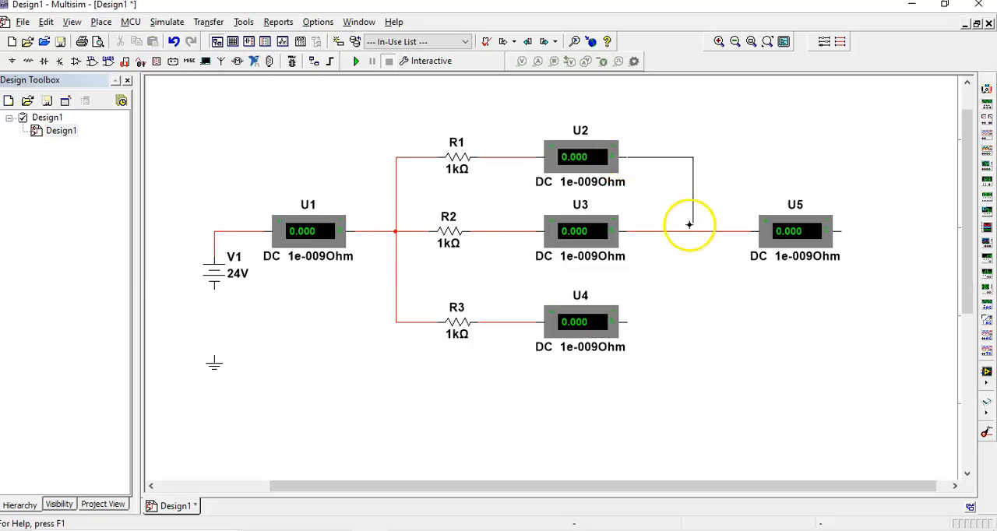
click(627, 321)
click(692, 232)
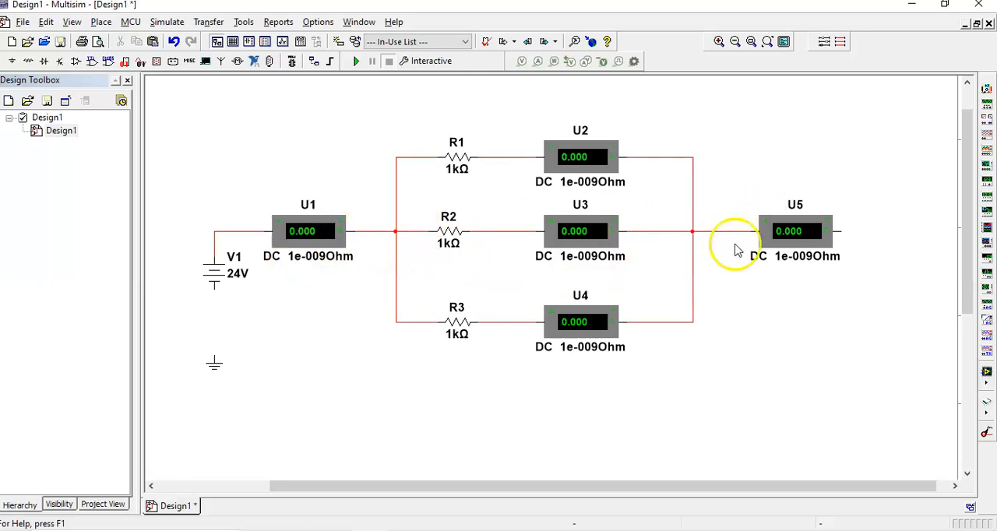
Connect source V1's negative terminal to the ground and wire ammeter U5's output back to that ground wire.
click(214, 378)
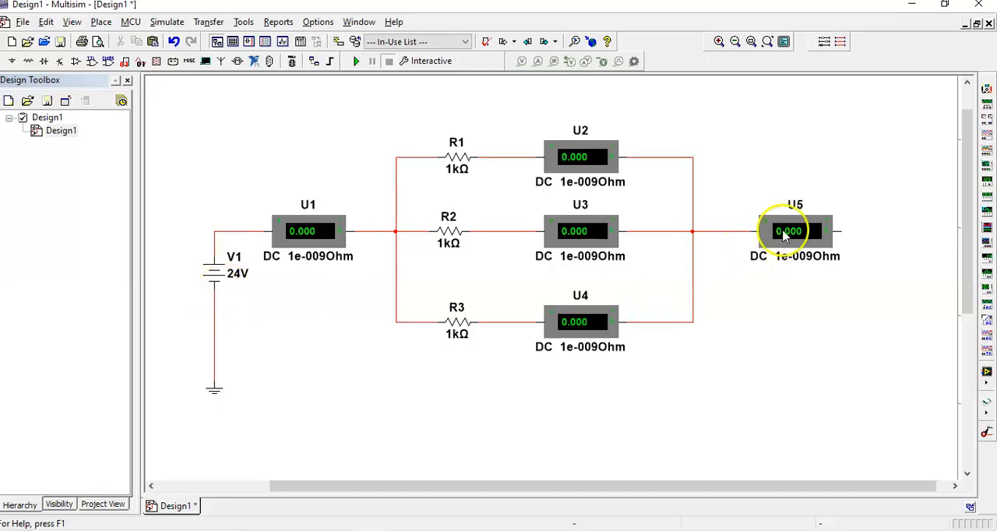
click(841, 231)
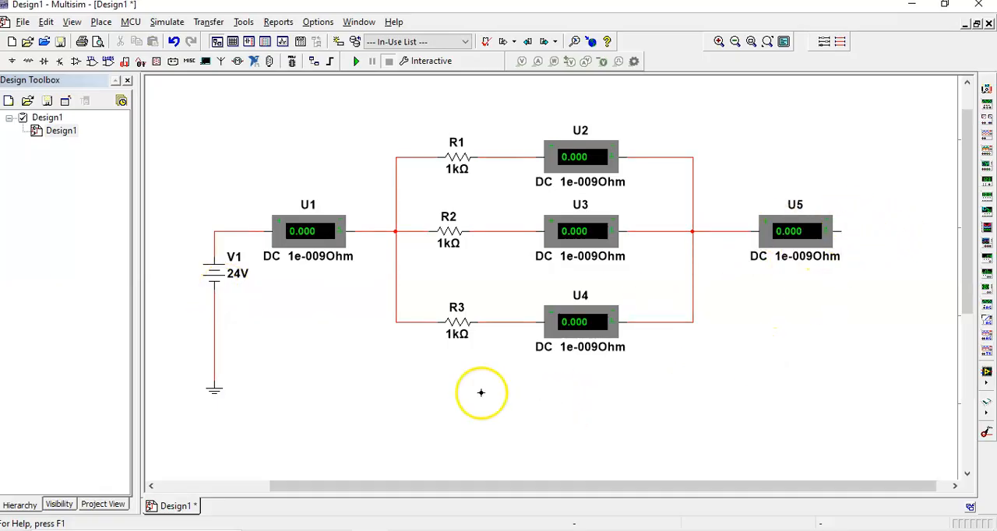
click(217, 358)
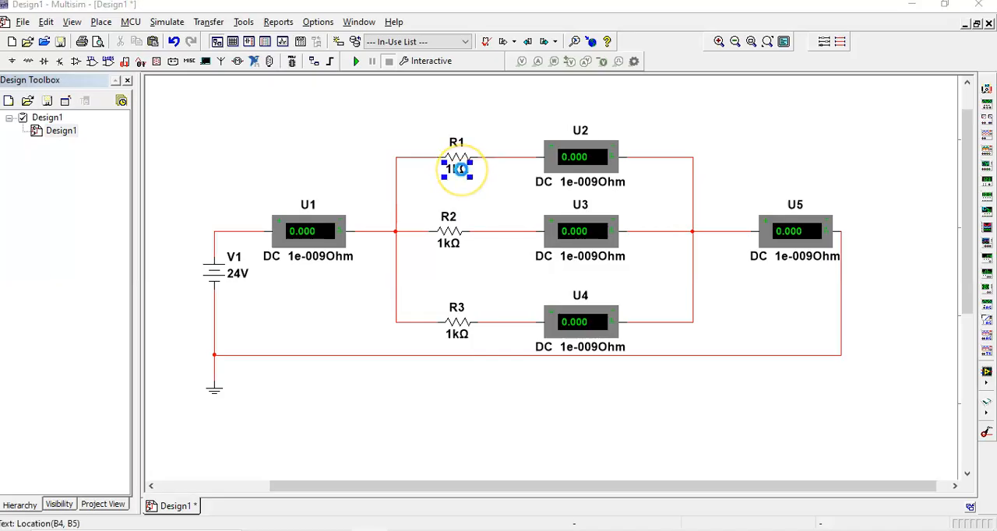
Set the resistances of R1 to 2 Ω, R2 to 5 Ω and R3 to 3 Ω, and run the simulation.
double_click(460, 169)
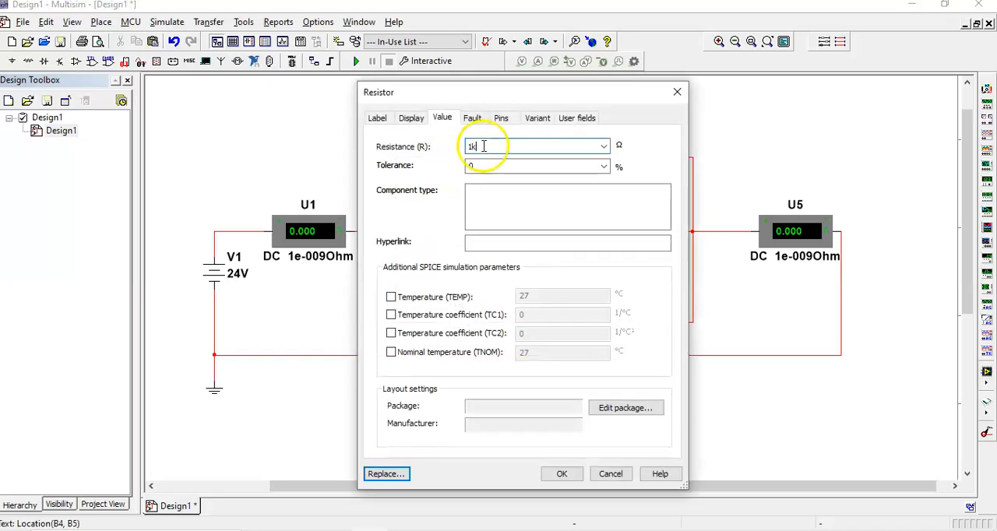
text(2)
click(562, 473)
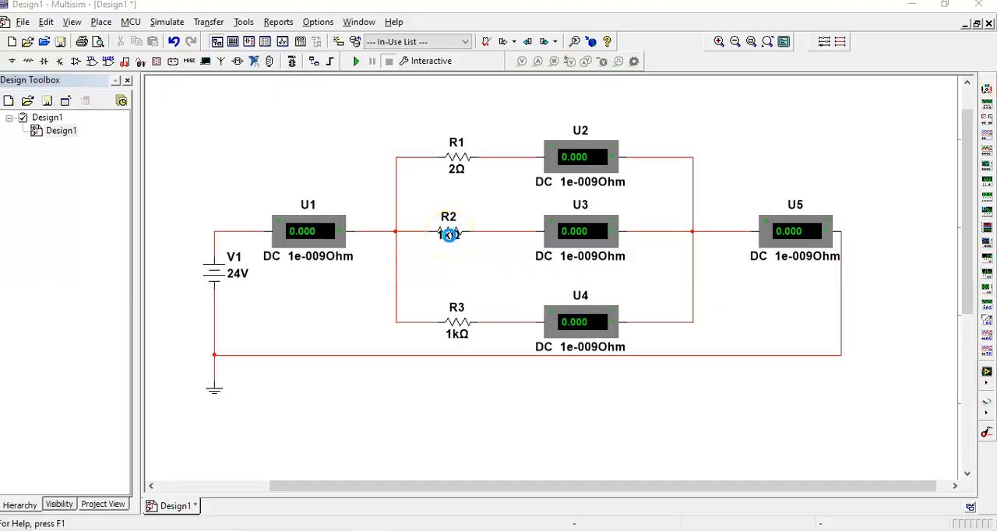
double_click(448, 235)
text(5Ω)
click(562, 474)
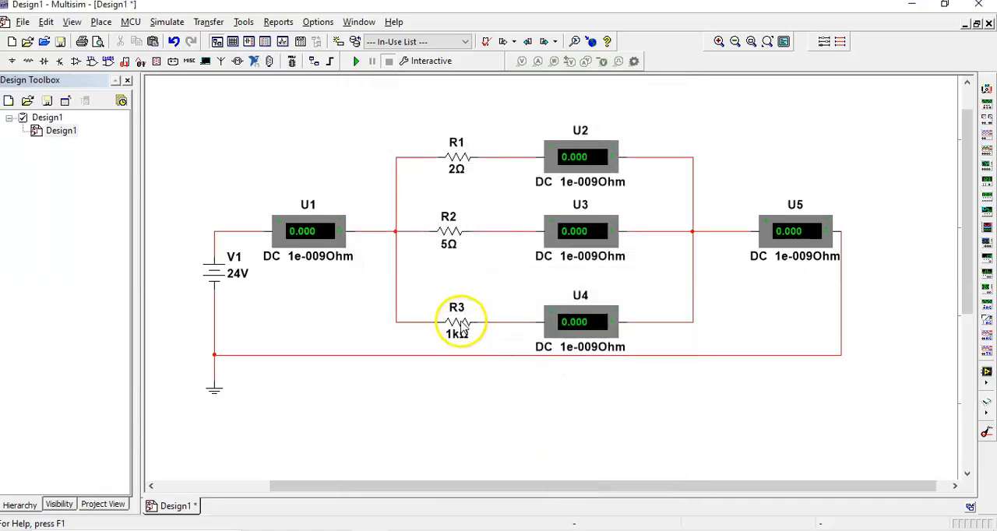
click(459, 322)
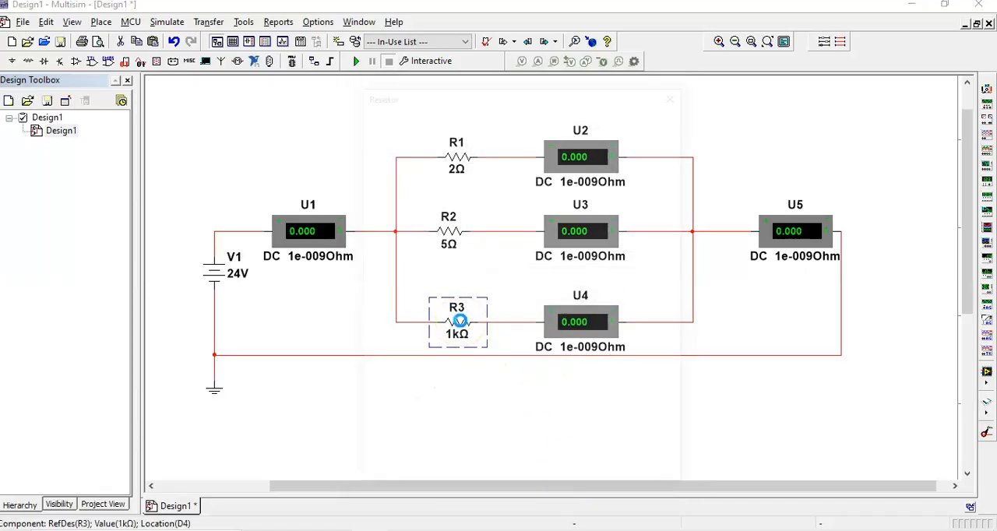
double_click(460, 321)
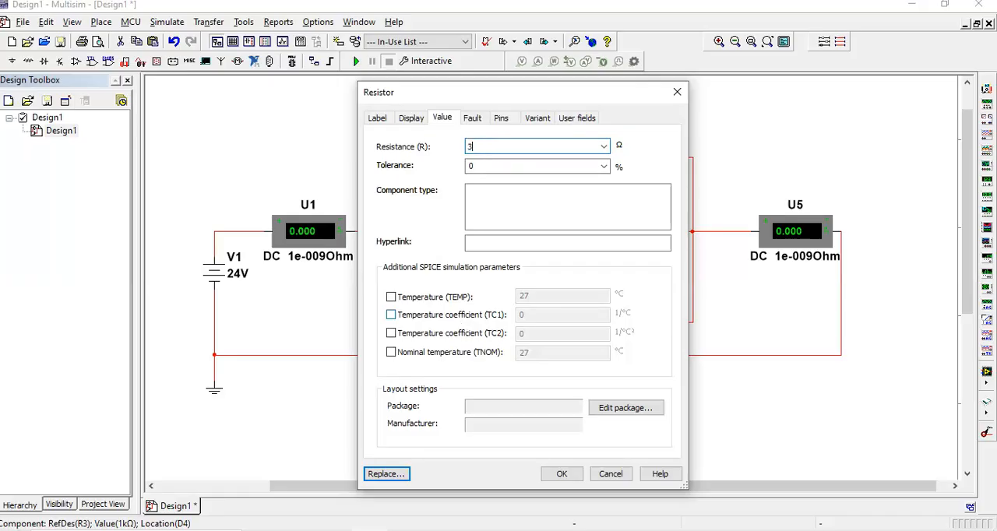
click(562, 474)
key(F5)
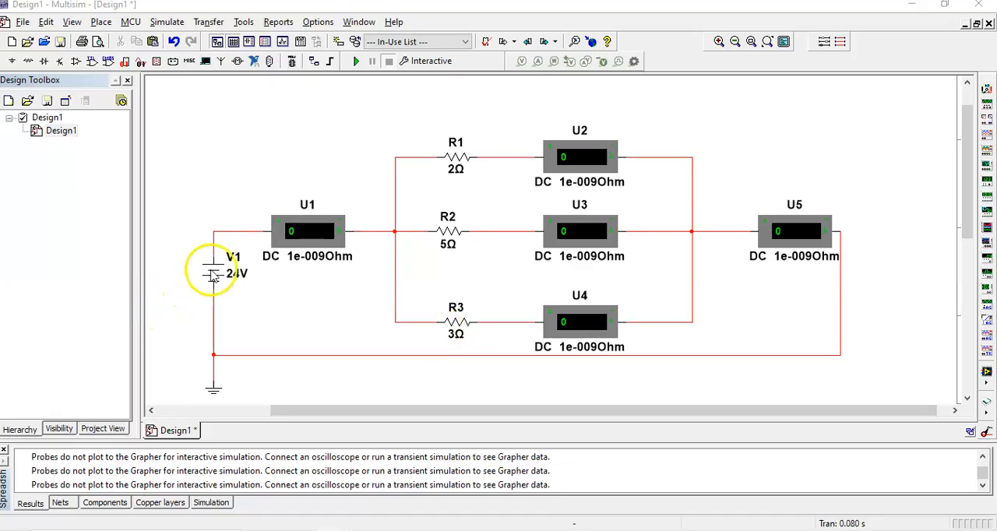
Move source V1 down closer to the ground and set its voltage to 5 V.
drag(211, 269, 212, 312)
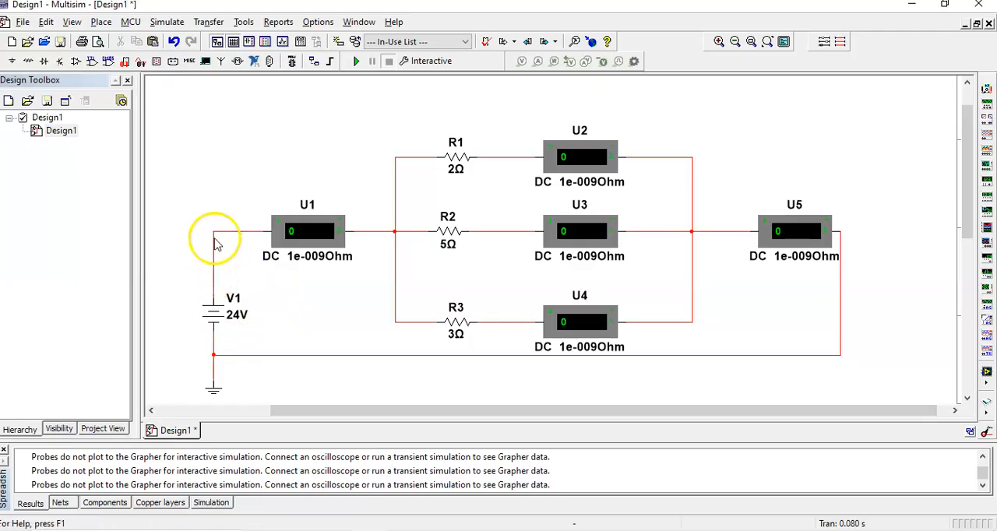
click(215, 312)
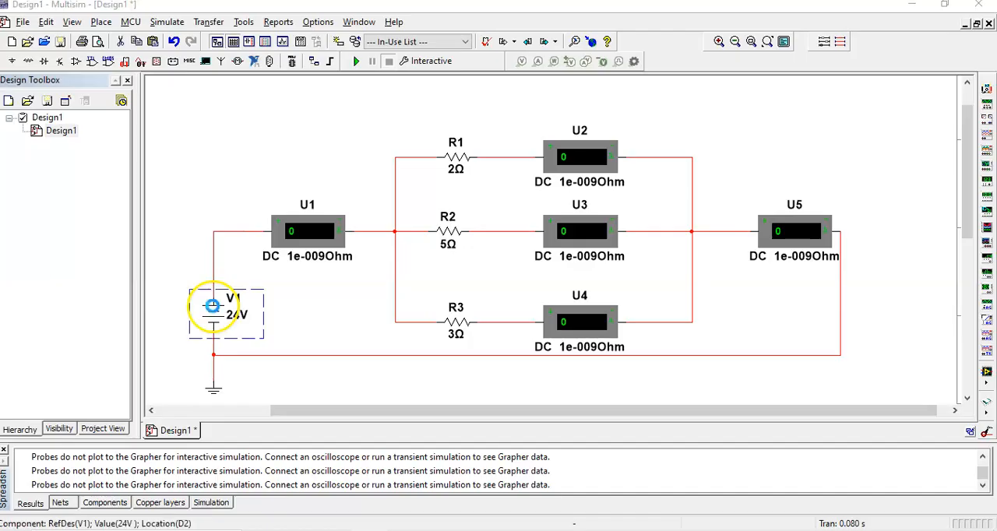
double_click(212, 306)
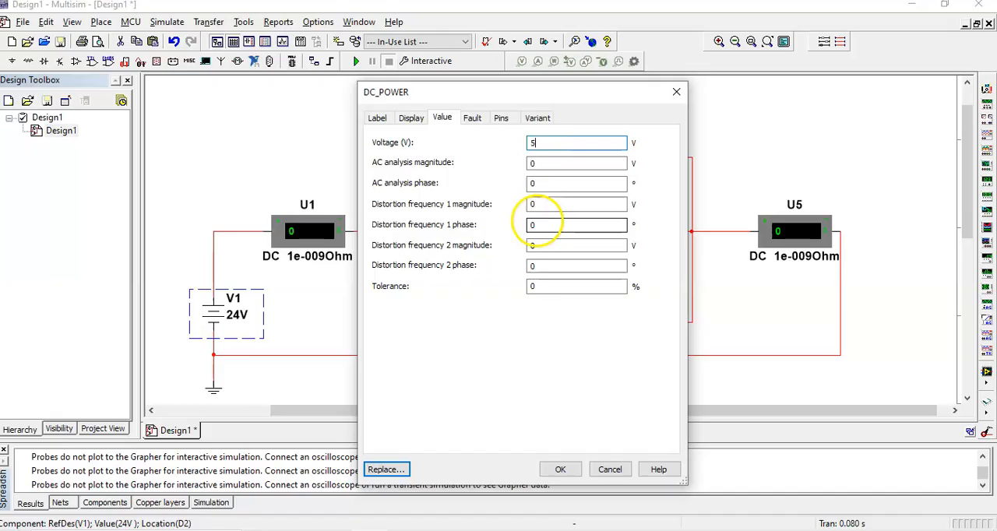
text(5)
click(560, 469)
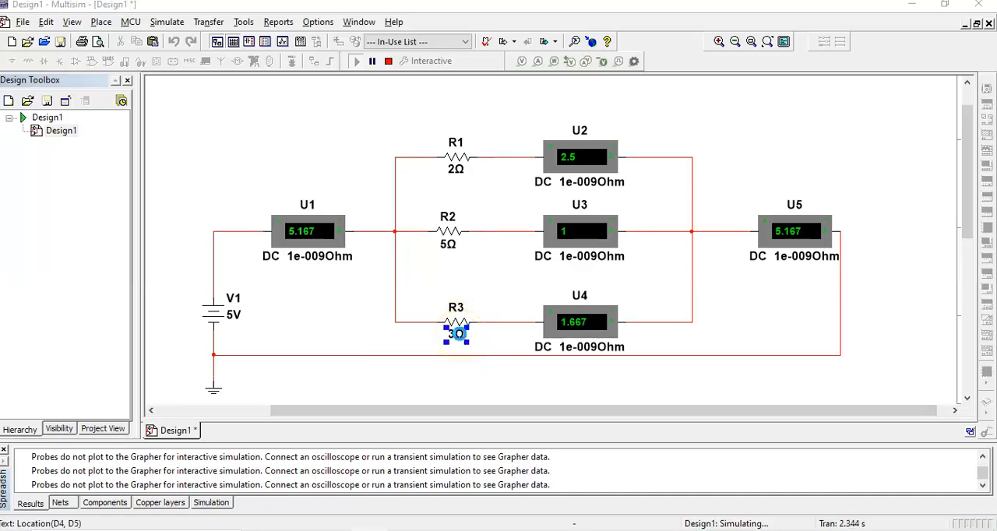
Set R3's resistance to 30 Ω and restart the simulation to apply the change.
double_click(458, 333)
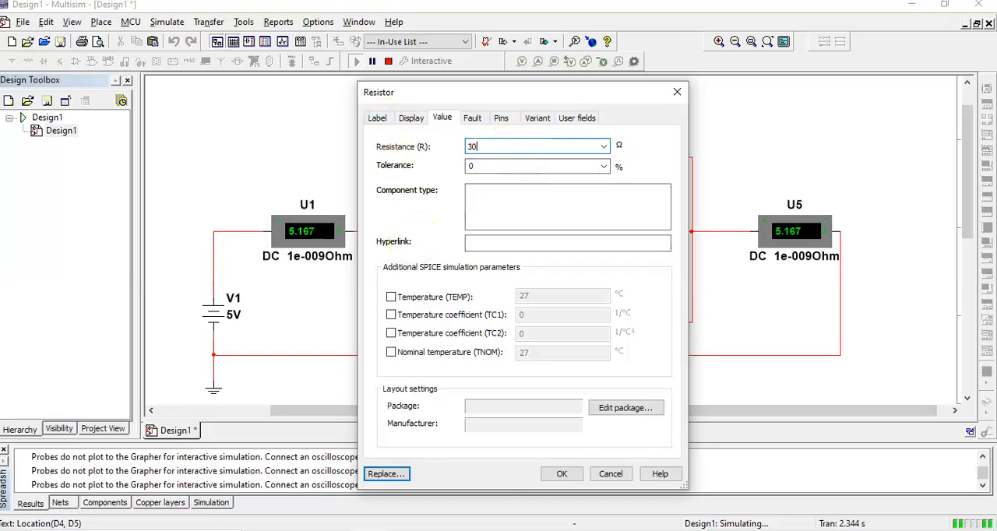
click(560, 473)
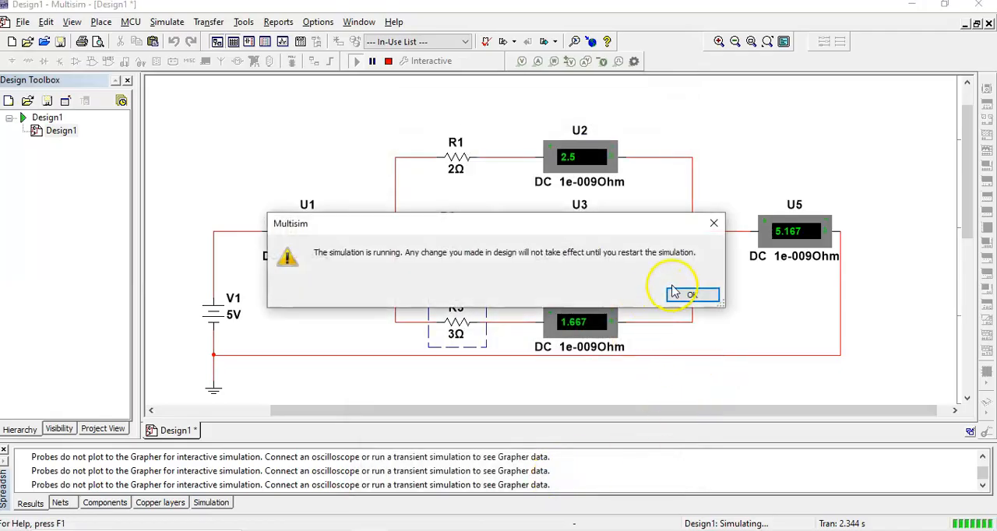
click(695, 295)
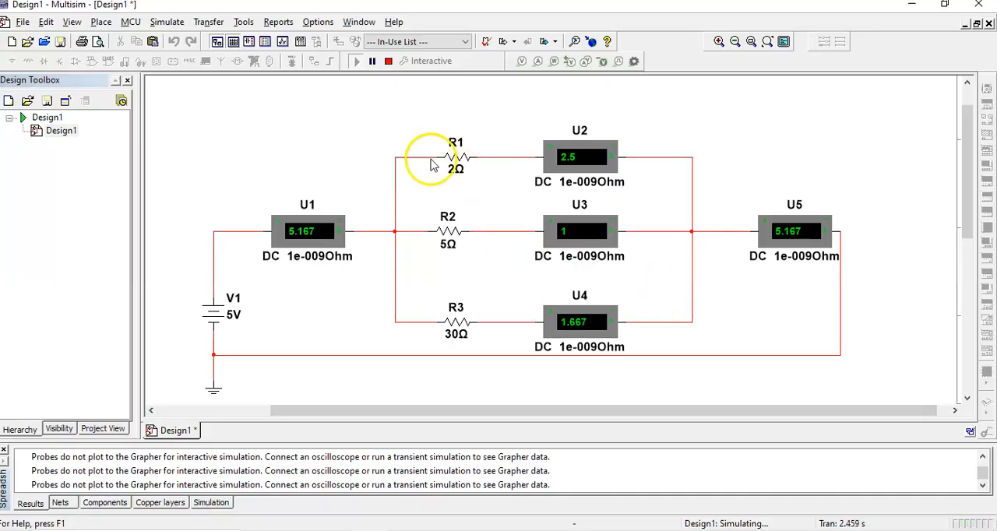
click(388, 61)
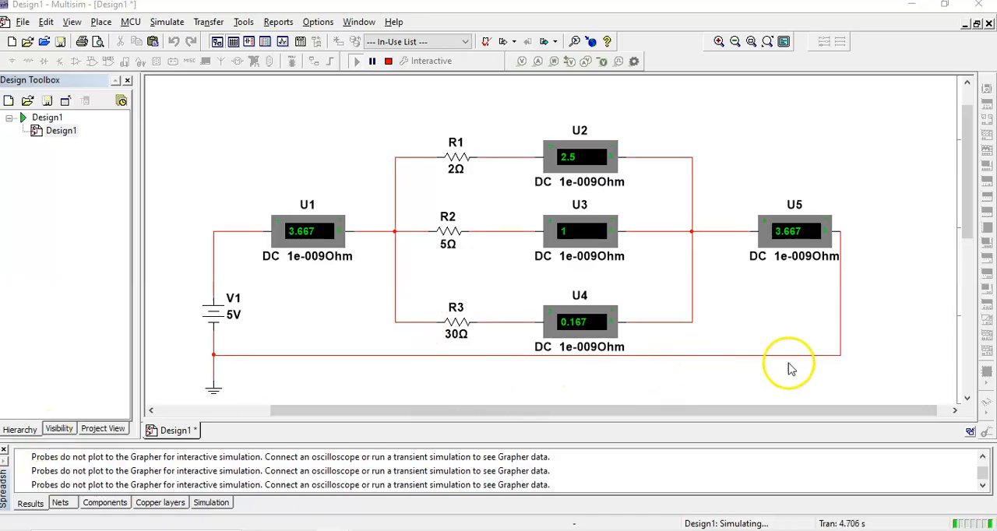
Stop the simulation and delete the return wire and all wires joining the ammeters and resistors, keeping V1's own connections.
click(732, 357)
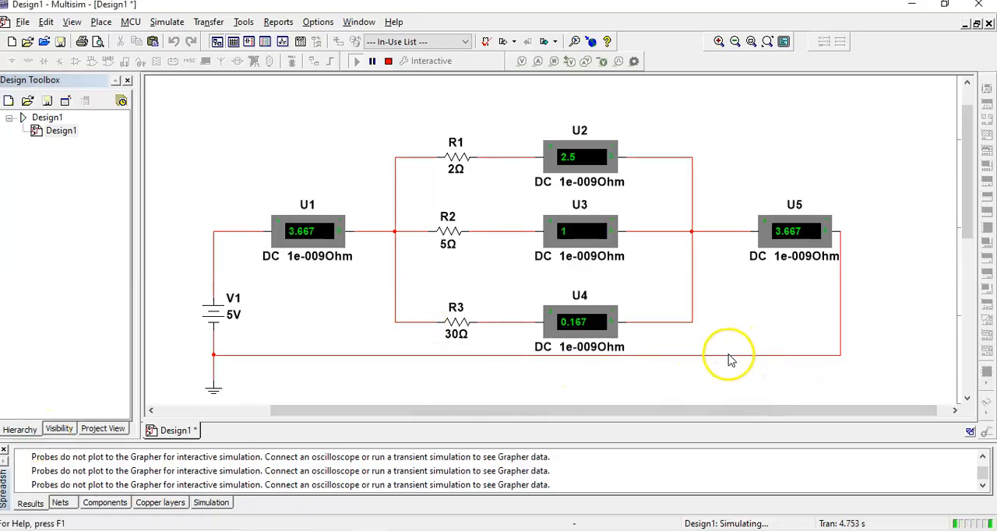
click(390, 61)
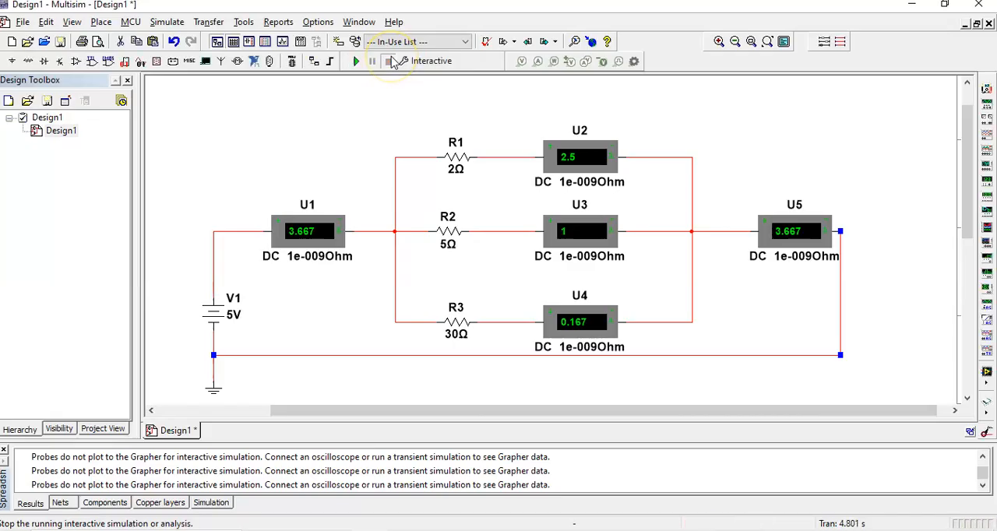
drag(372, 134, 407, 362)
key(Delete)
drag(494, 130, 524, 374)
key(Delete)
drag(656, 129, 719, 355)
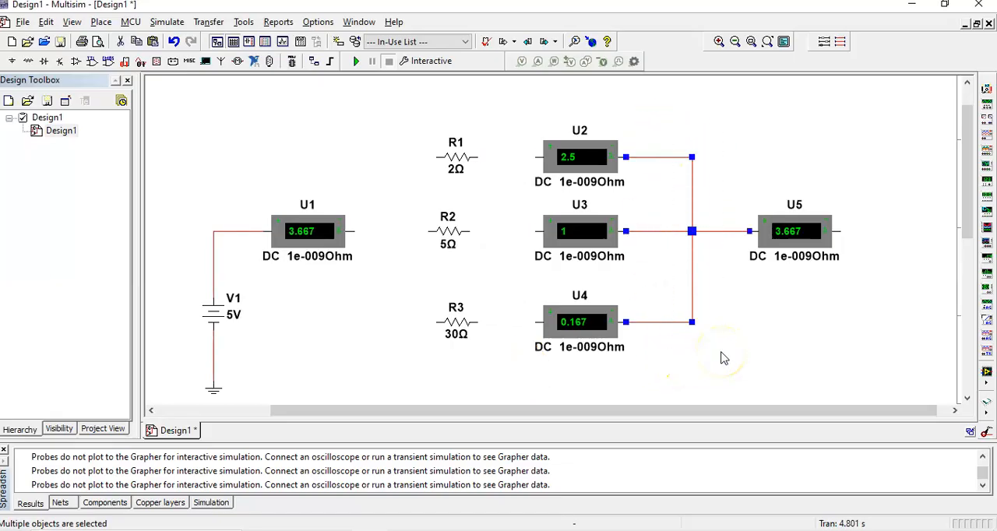
key(Delete)
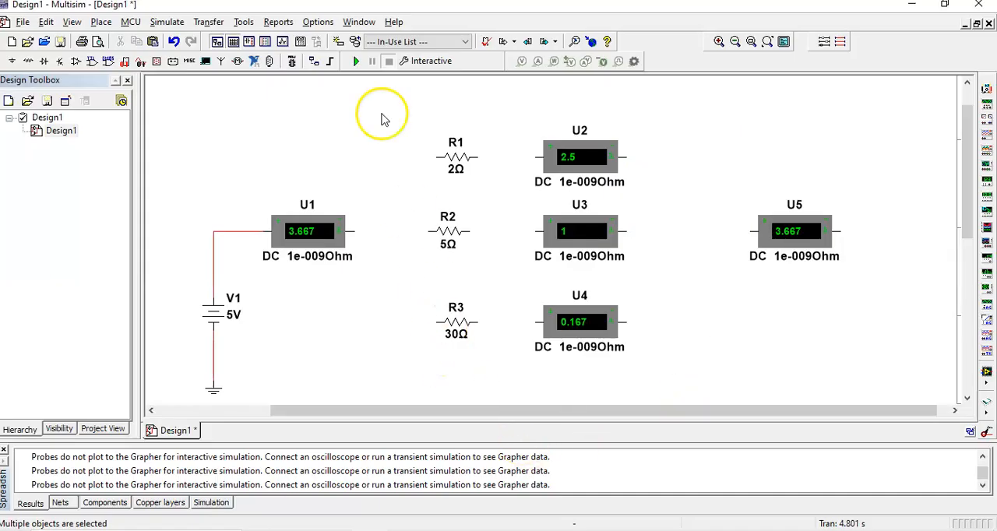
Gather ammeters U1 to U4 around U5 and delete all five ammeters.
drag(590, 163, 845, 158)
drag(574, 231, 859, 348)
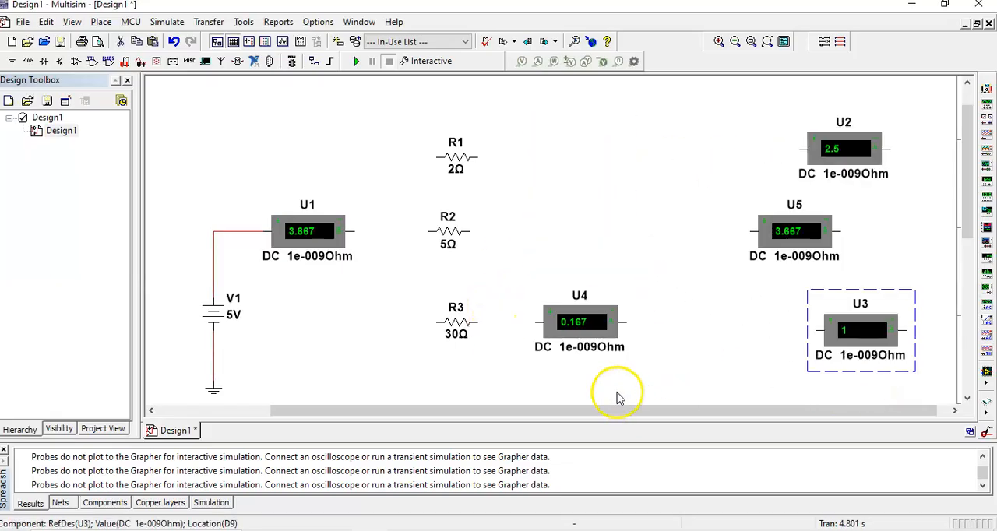
drag(584, 333, 732, 127)
drag(289, 230, 750, 319)
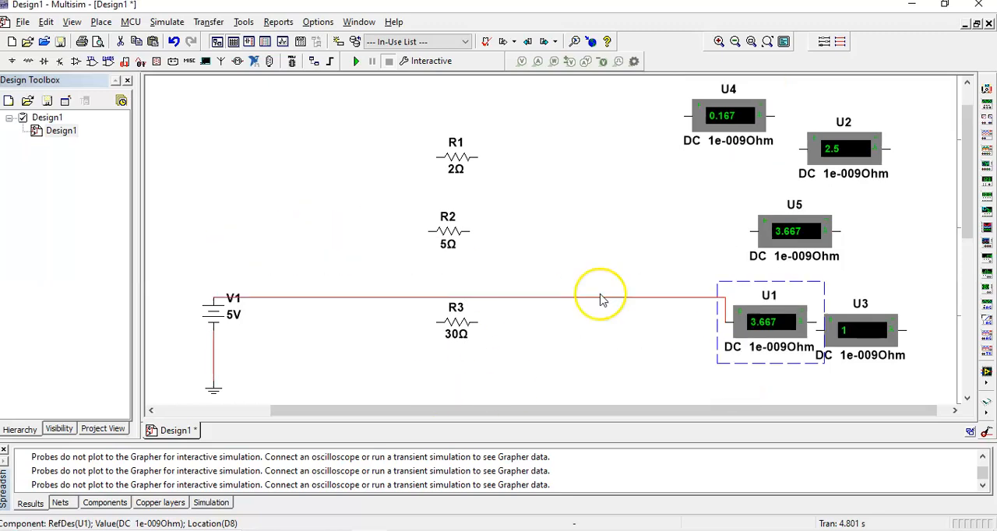
drag(641, 89, 890, 251)
key(Delete)
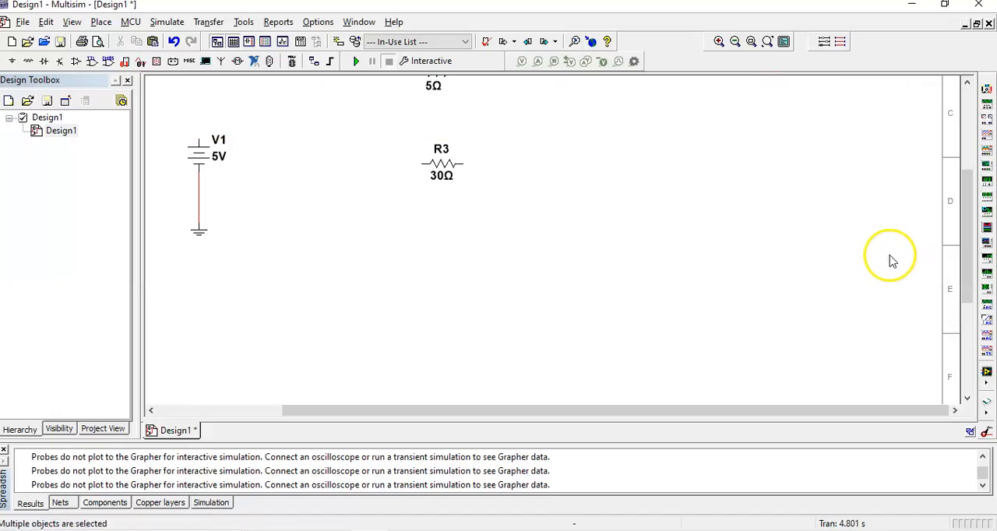
Spread the resistors out, with R1 at the upper left, R3 at the lower left and R2 between them farther right.
drag(966, 236, 966, 105)
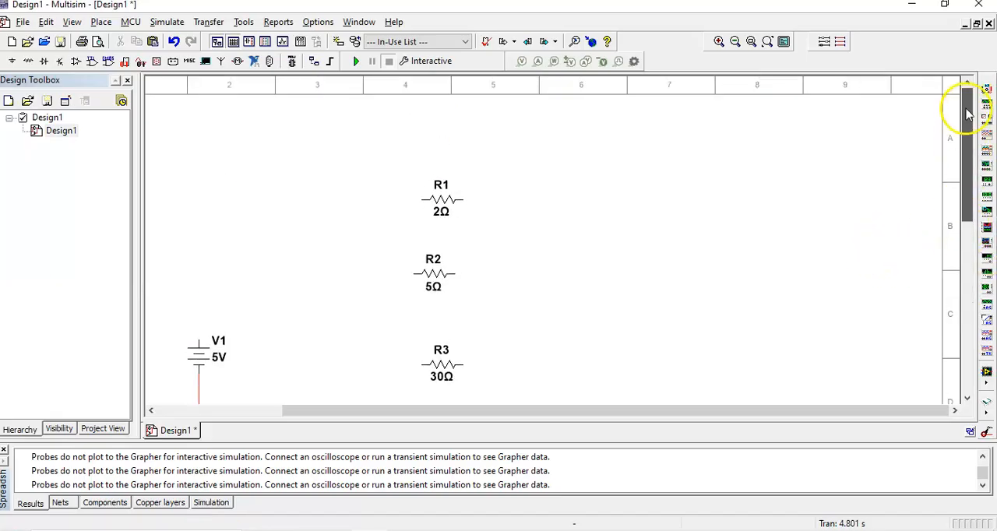
scroll(567, 274, down, 1)
scroll(567, 274, down, 1)
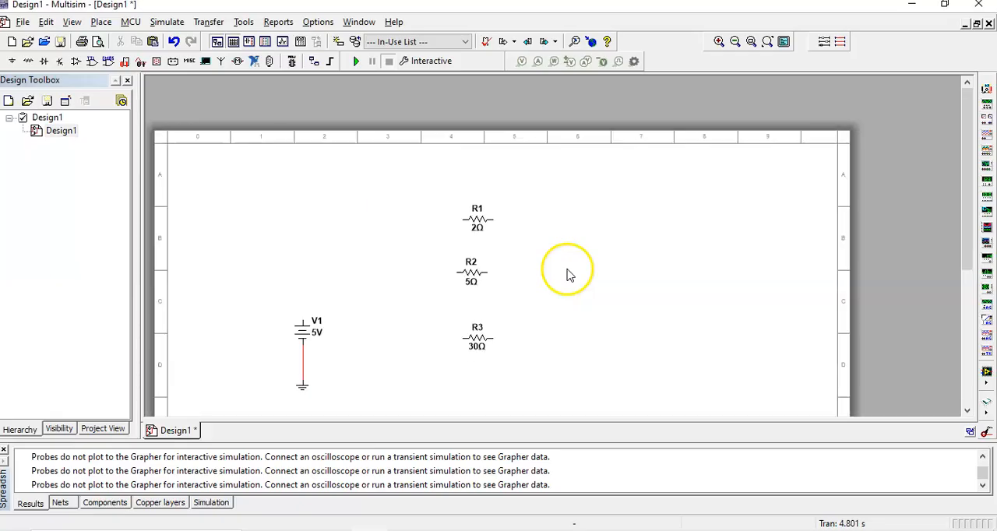
click(717, 45)
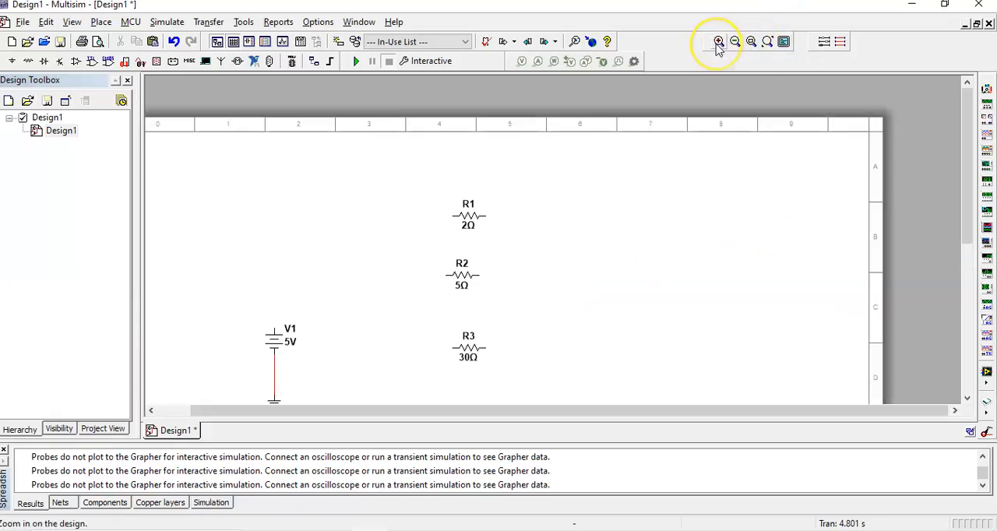
drag(971, 205, 973, 260)
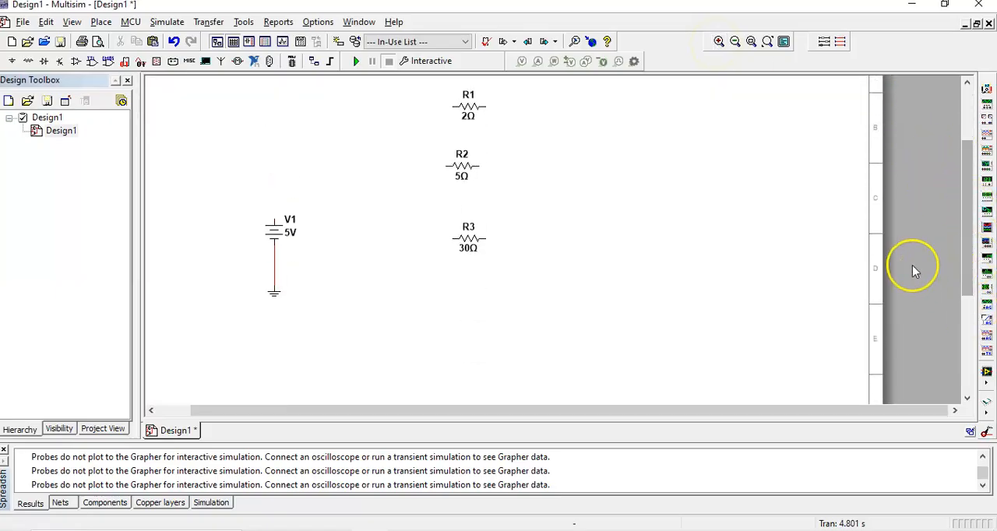
drag(470, 167, 578, 225)
drag(460, 104, 395, 152)
drag(468, 237, 376, 337)
drag(593, 217, 436, 231)
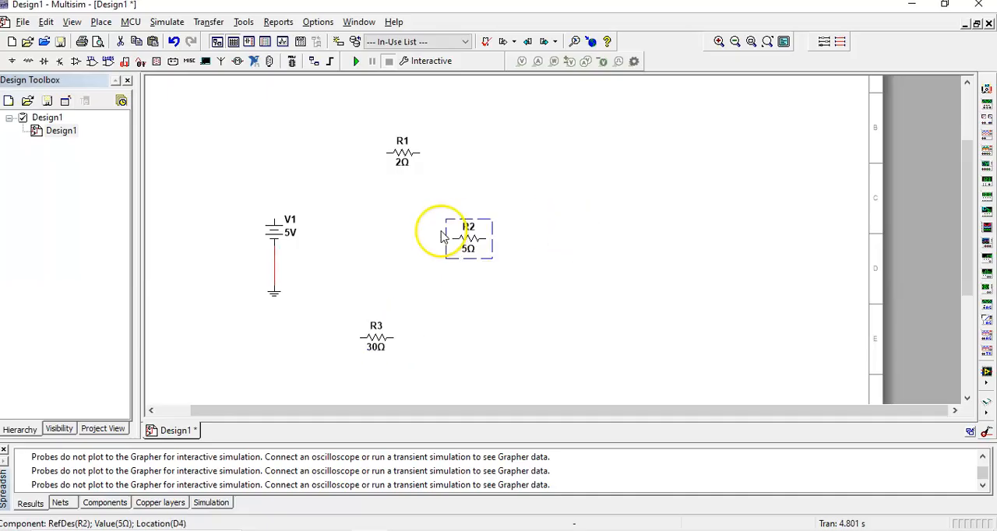
Wire source V1's positive terminal to the near end of resistor R1.
click(366, 222)
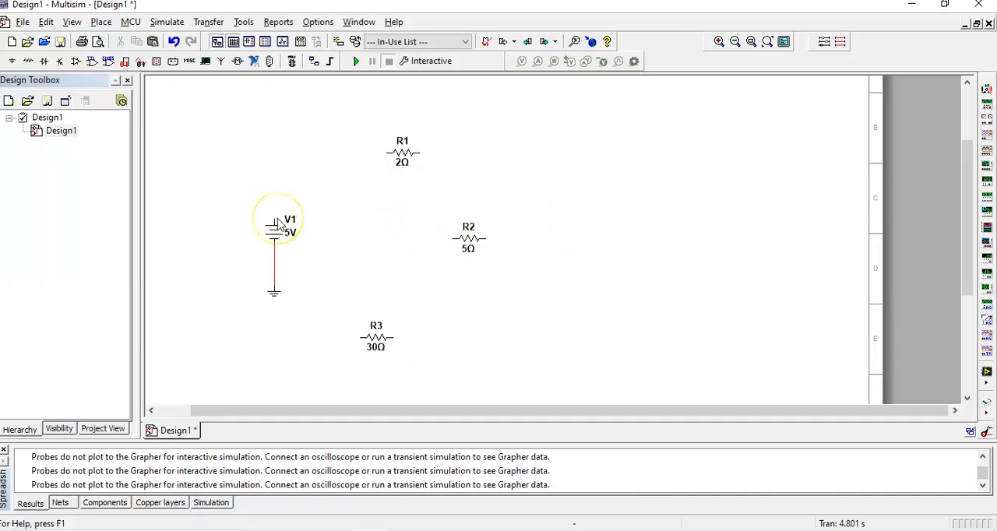
click(278, 225)
click(289, 178)
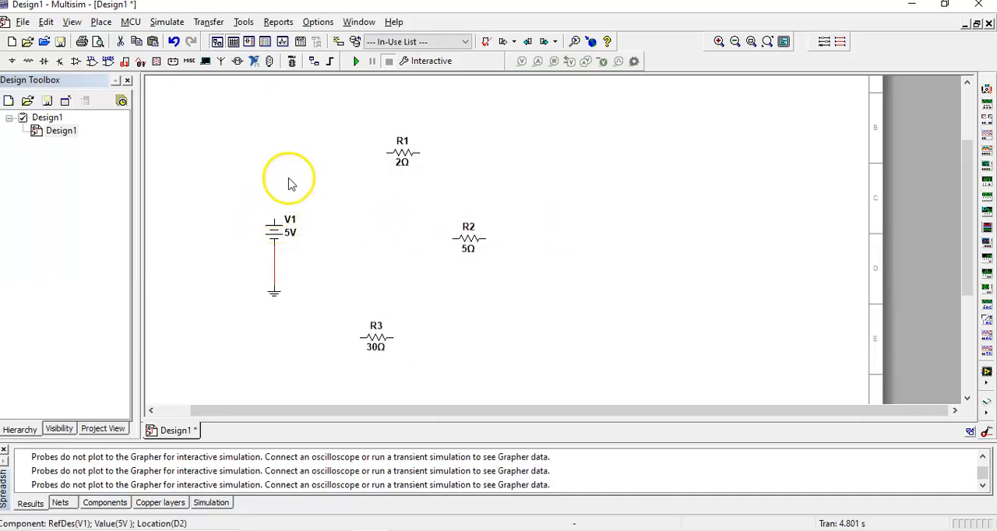
click(274, 220)
click(388, 153)
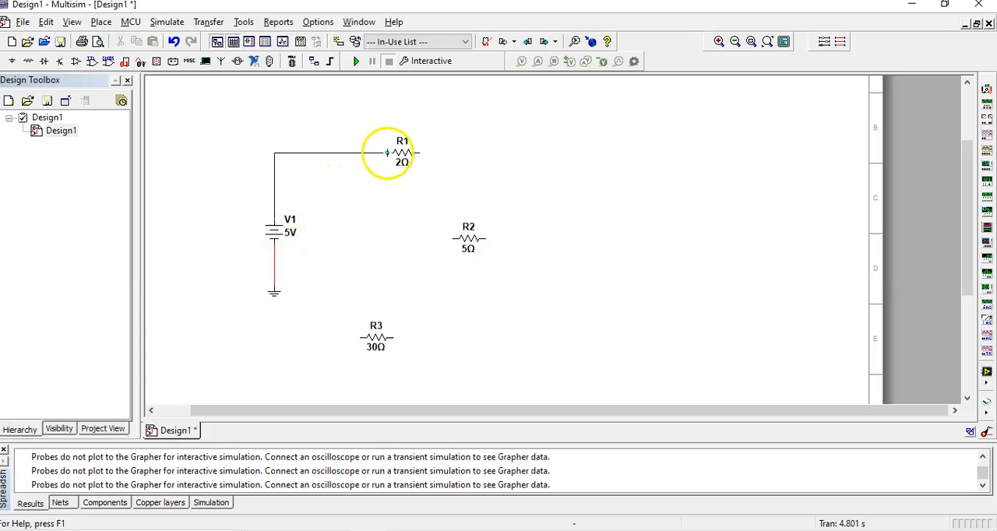
Rotate resistor R2 90° clockwise and wire its upper end to the free end of resistor R1.
right_click(468, 245)
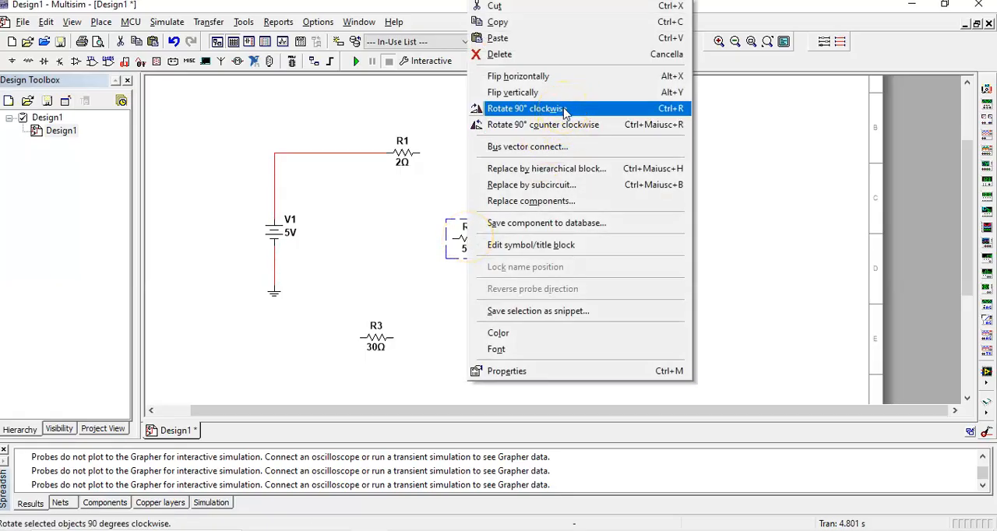
click(567, 113)
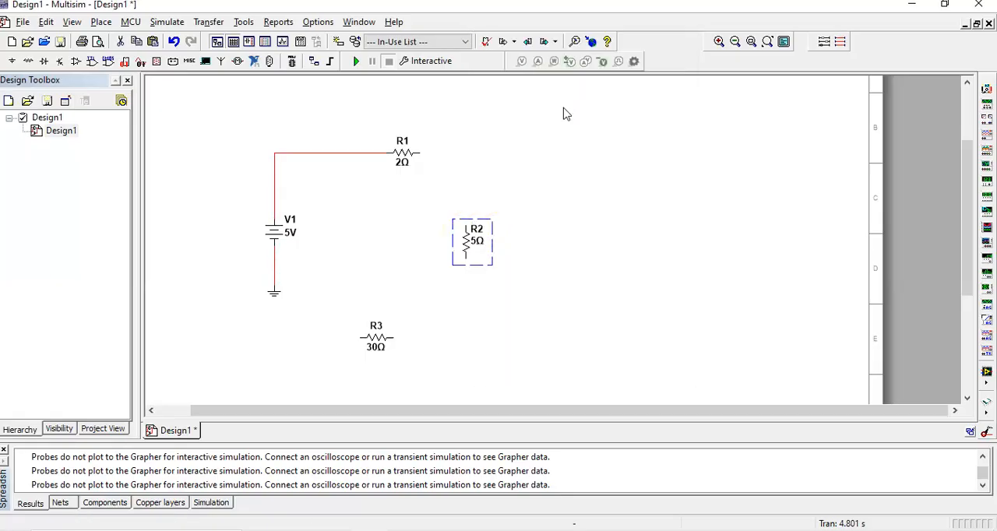
click(420, 155)
click(466, 226)
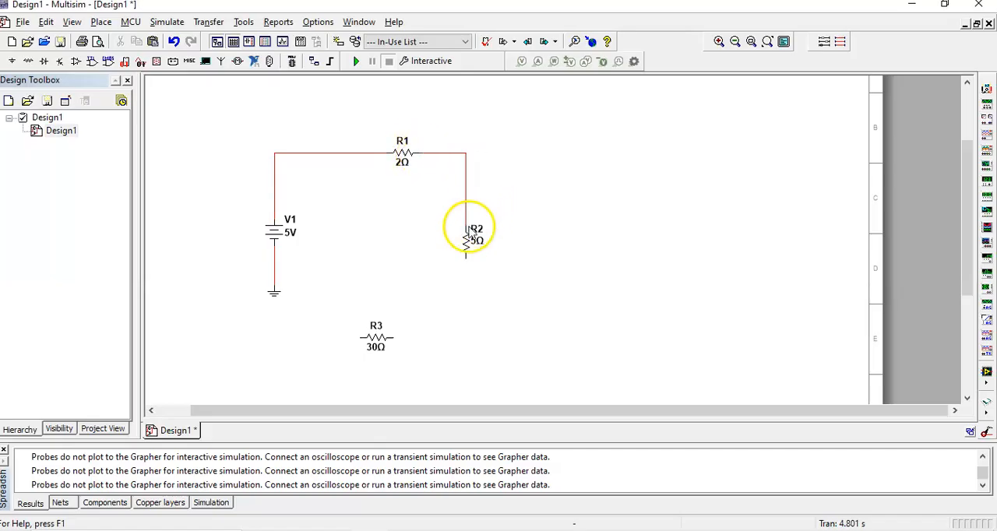
Move the ground down and R3 up, wiring R2's lower end through R3 to V1's negative wire to close the loop.
drag(273, 295, 274, 352)
drag(377, 335, 367, 301)
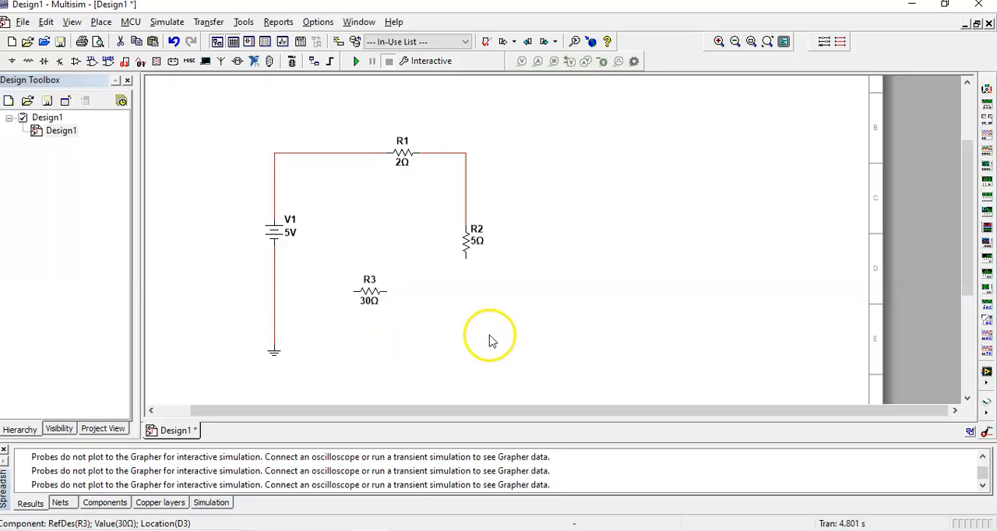
click(466, 260)
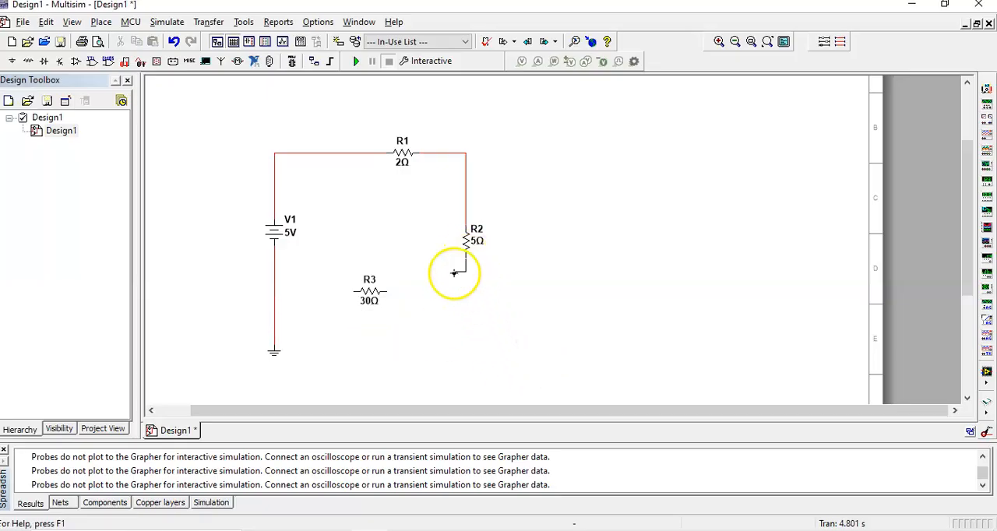
click(382, 291)
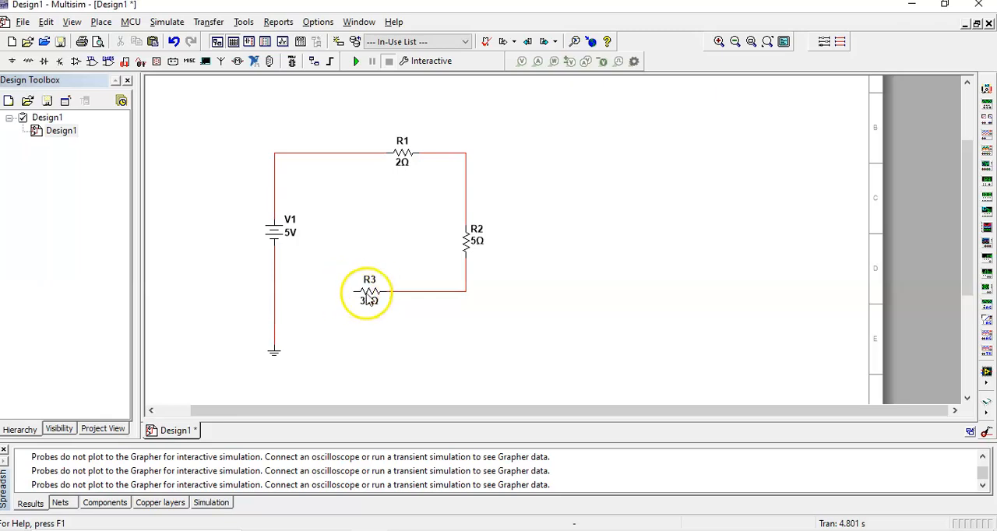
click(354, 291)
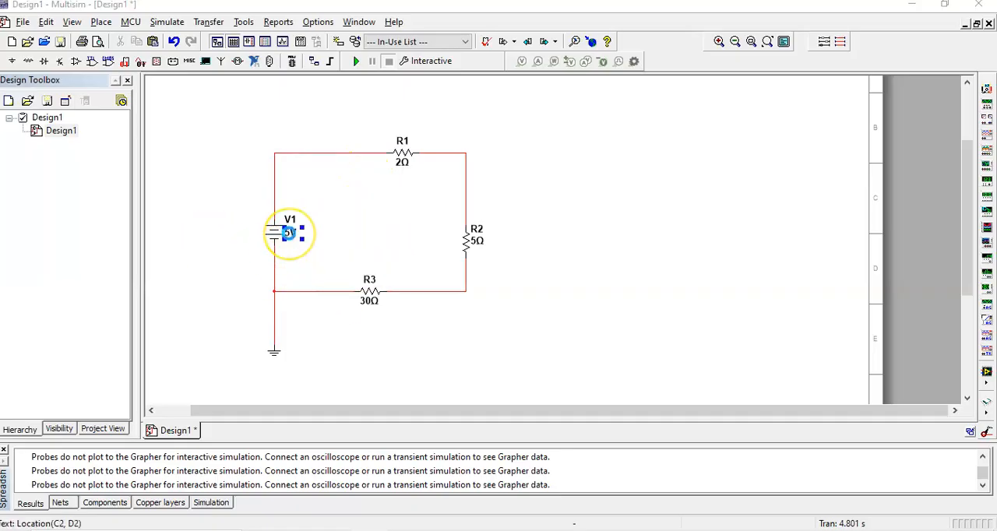
Set source V1's voltage to 30 V and the resistances of R1 and R3 to 10 Ω and 8 Ω.
double_click(288, 232)
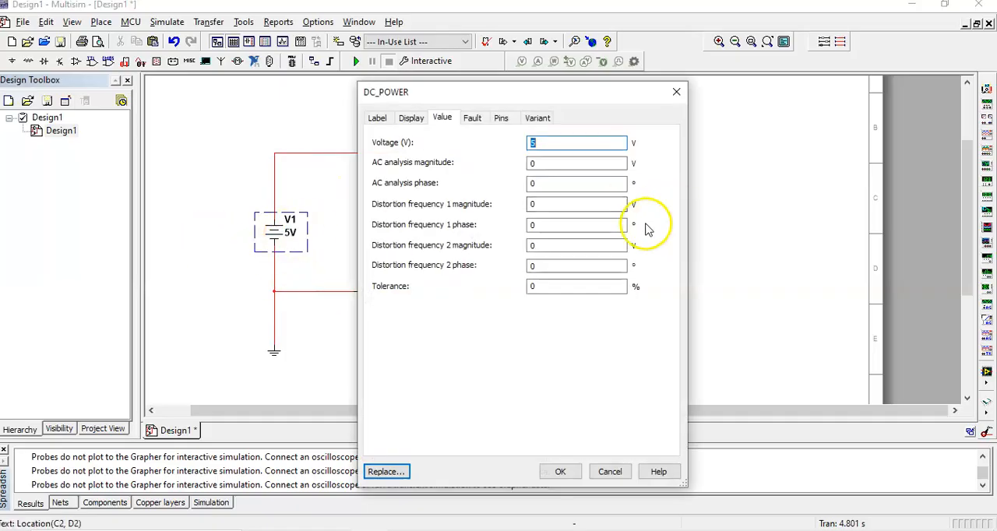
click(560, 471)
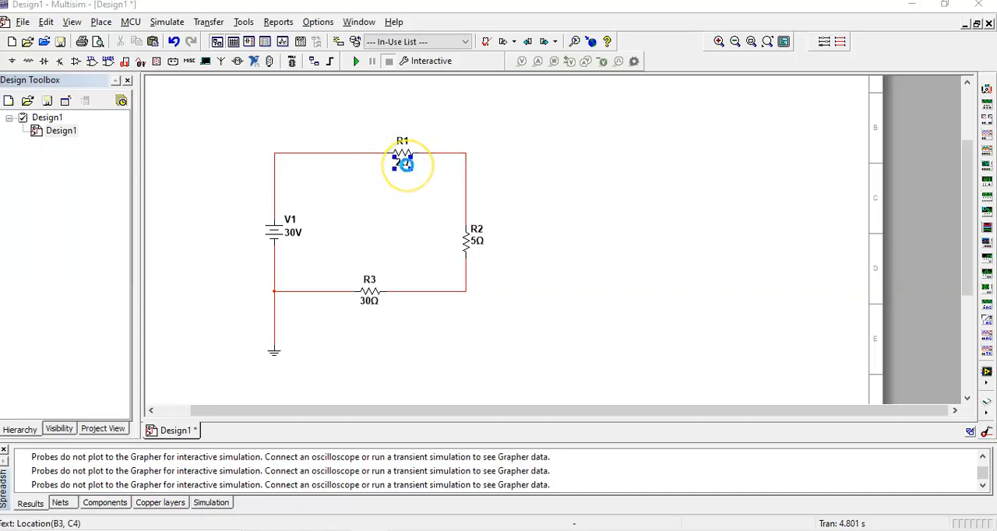
double_click(404, 162)
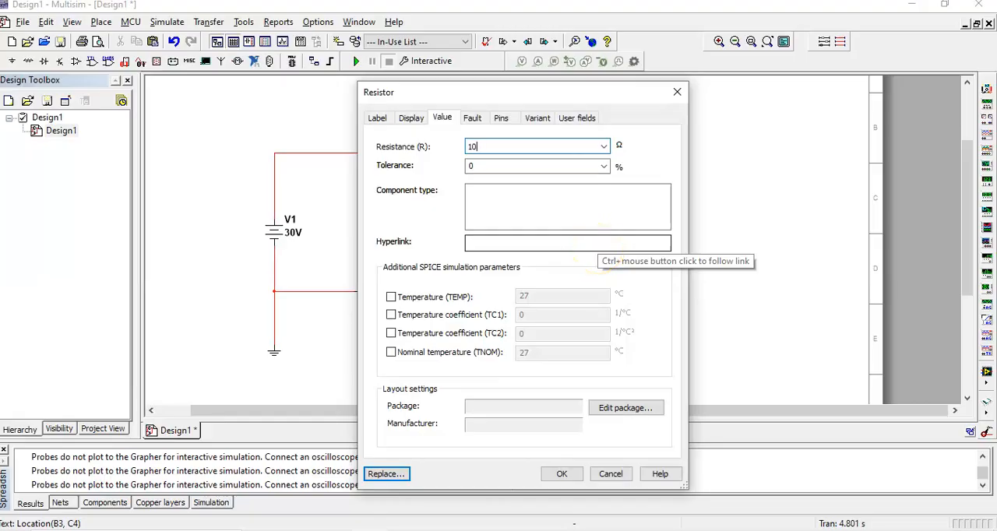
click(562, 474)
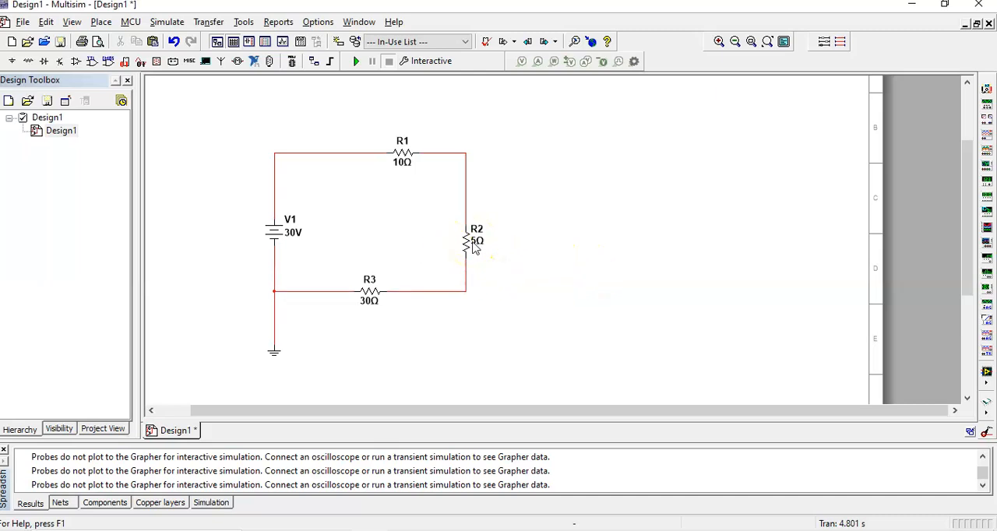
double_click(368, 301)
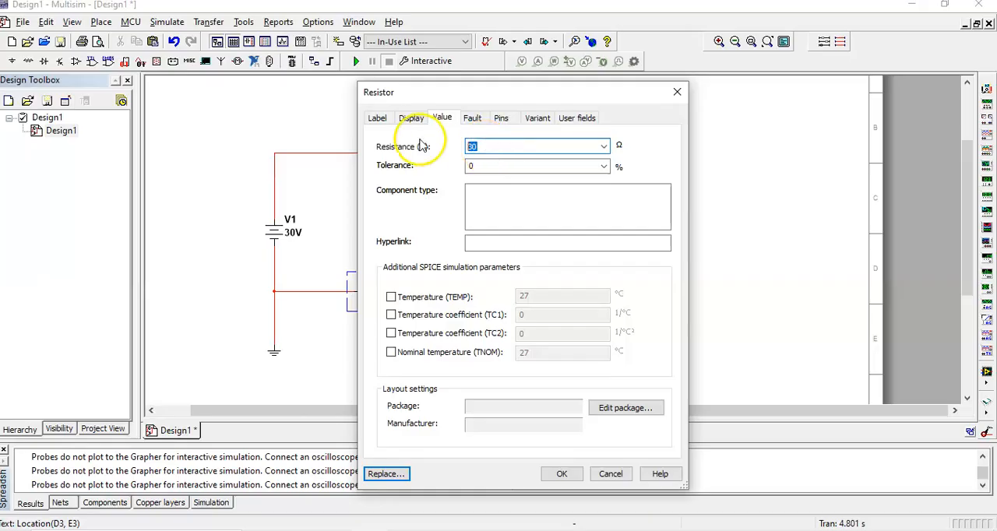
click(566, 472)
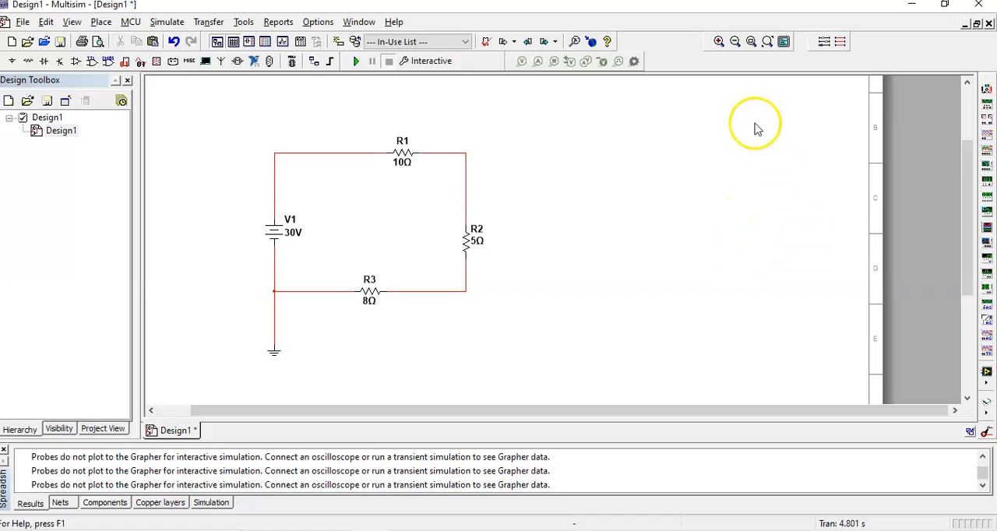
Place two horizontal VOLTMETER_H indicators, one above resistor R1 and one below resistor R3.
click(718, 41)
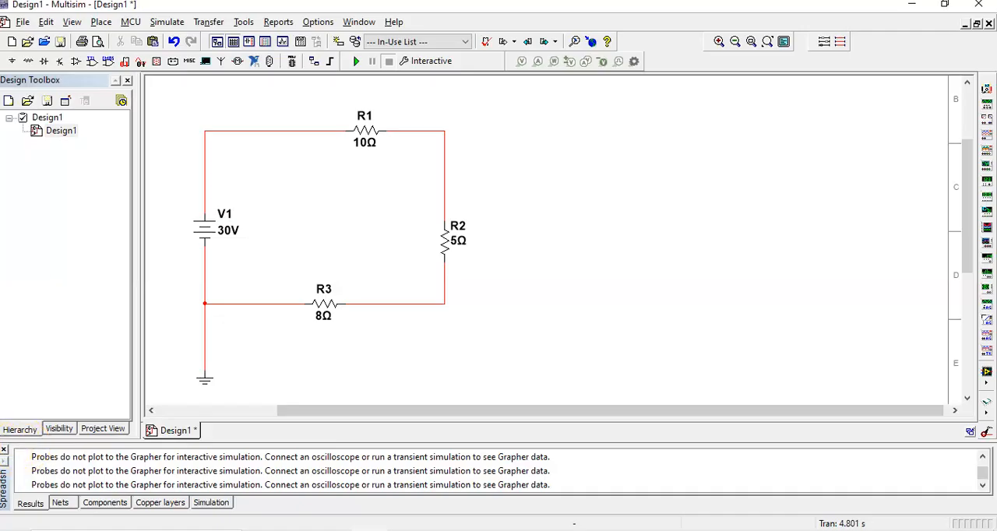
click(4, 451)
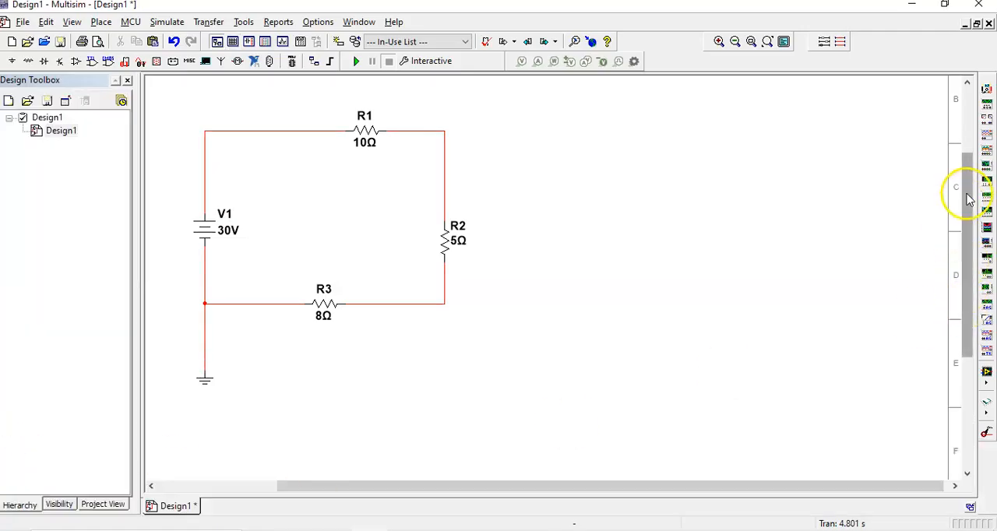
scroll(968, 187, up, 1)
scroll(968, 187, up, 1)
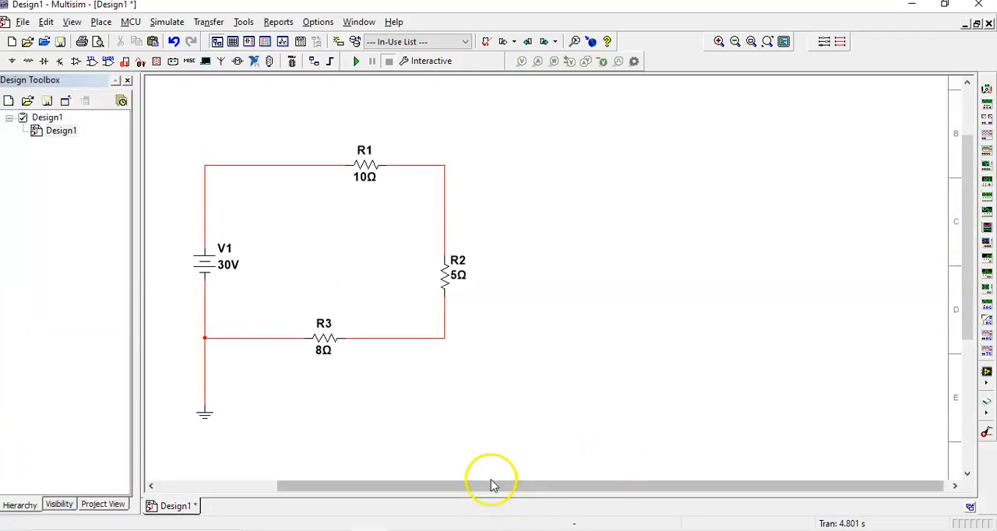
drag(491, 492, 397, 496)
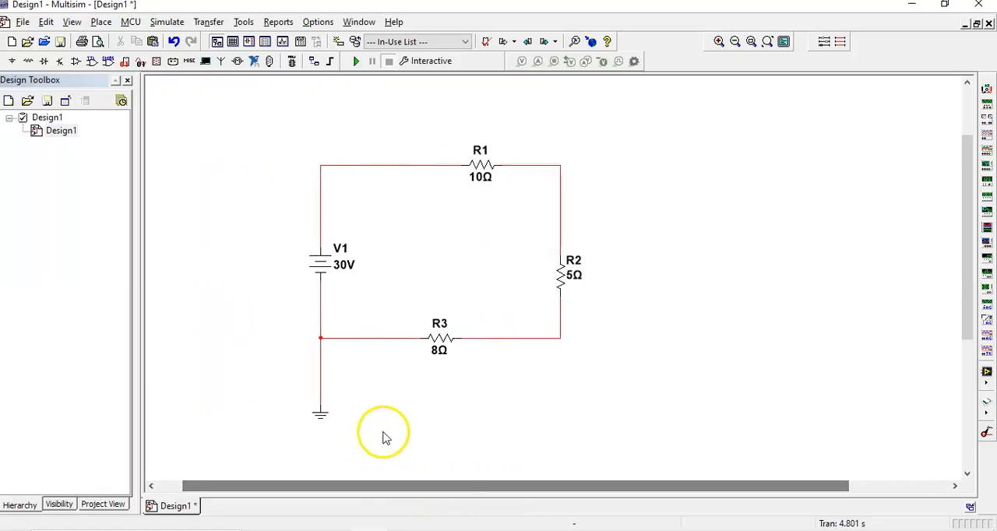
right_click(209, 123)
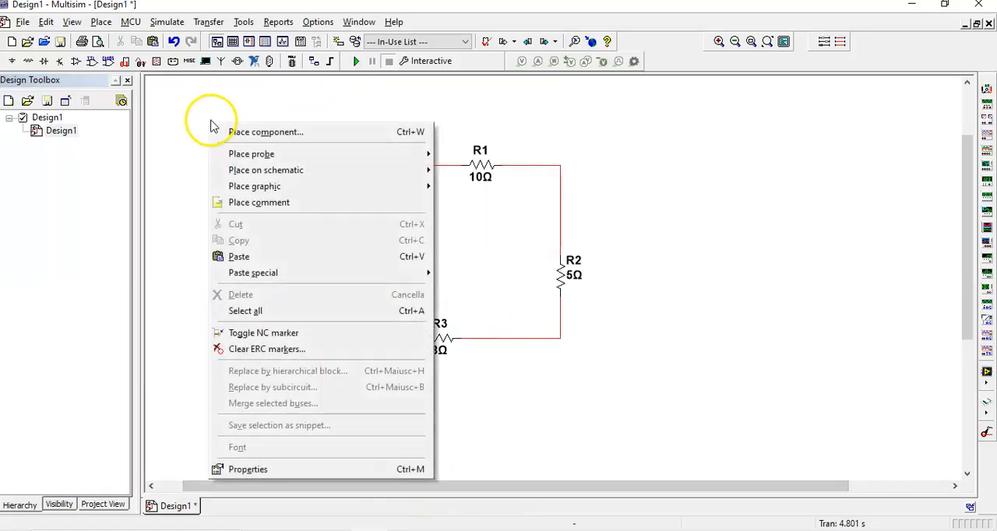
click(261, 129)
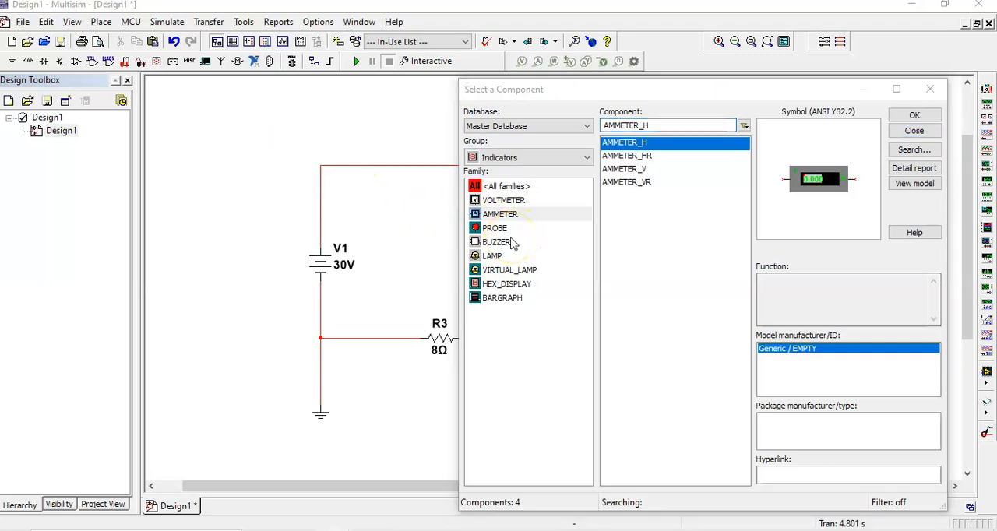
click(511, 200)
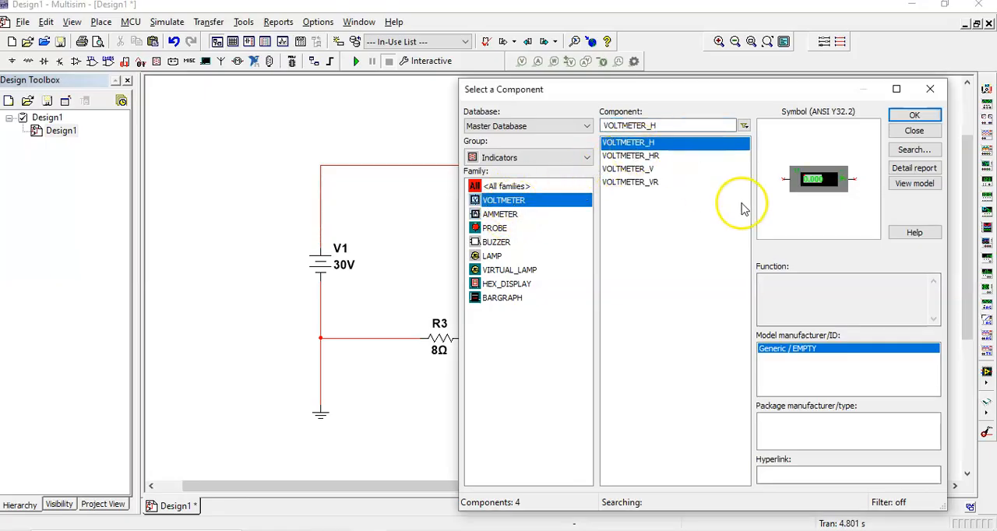
click(918, 115)
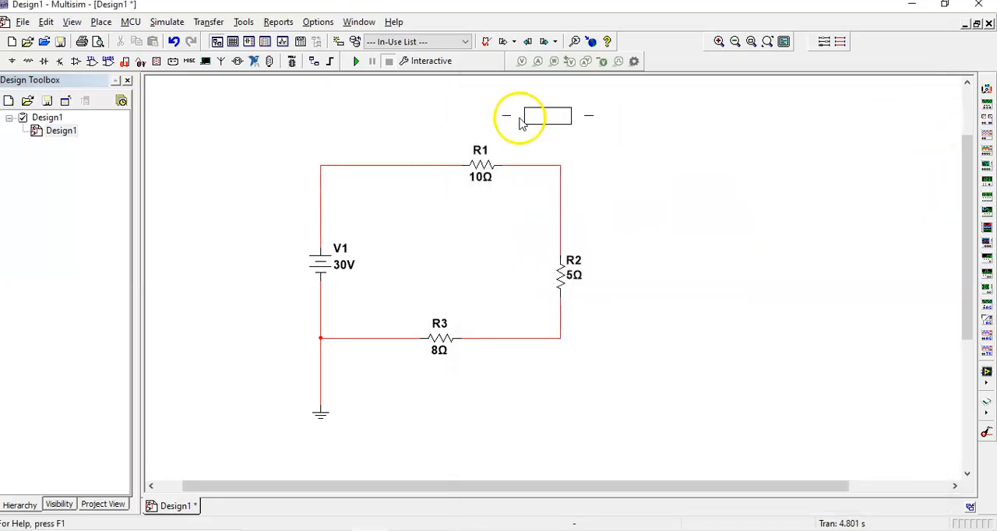
click(433, 117)
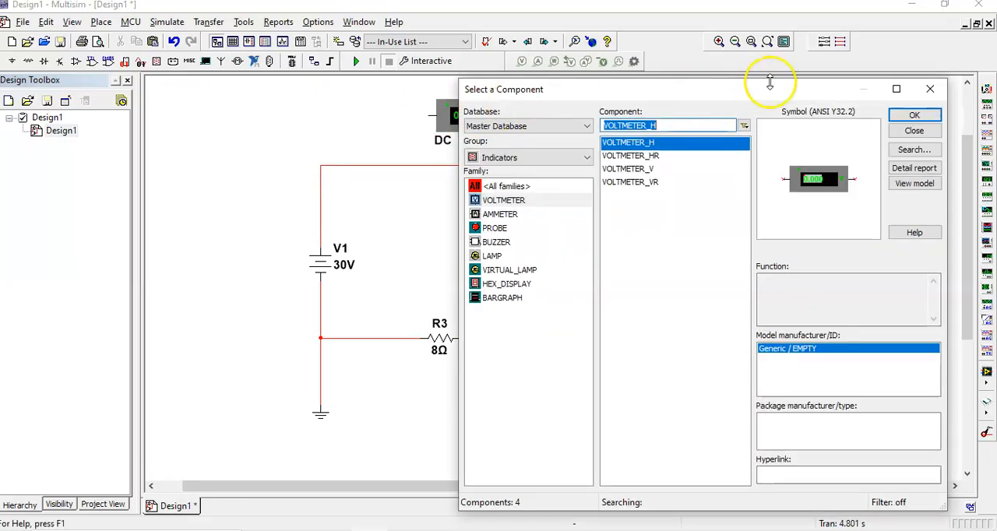
click(913, 116)
click(391, 388)
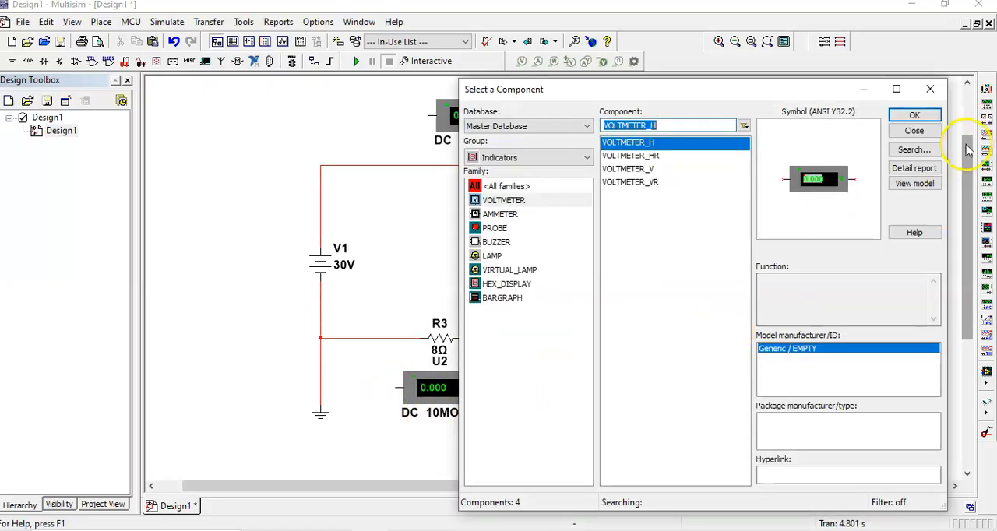
Place a horizontal VOLTMETER_H beside R2 and a vertical VOLTMETER_V above it, and finish placing components.
click(914, 115)
click(609, 281)
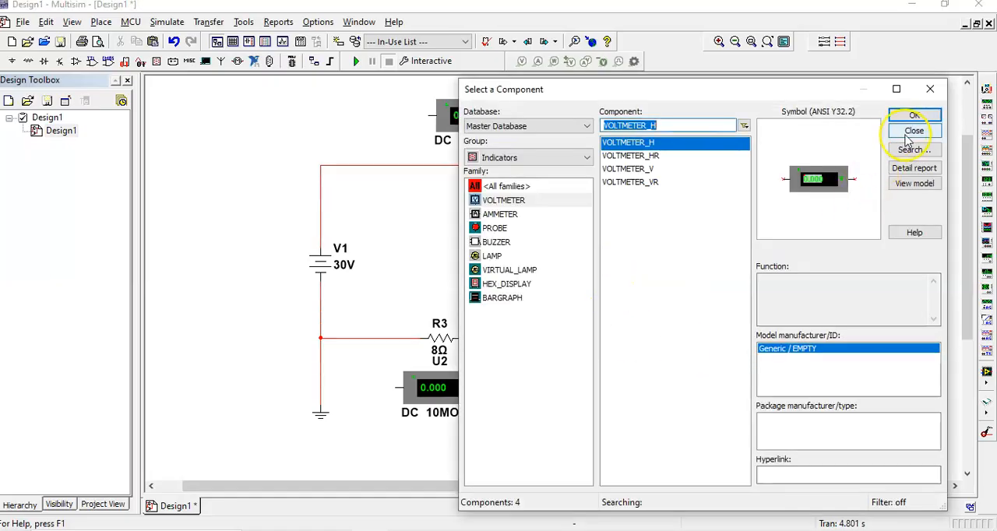
click(629, 170)
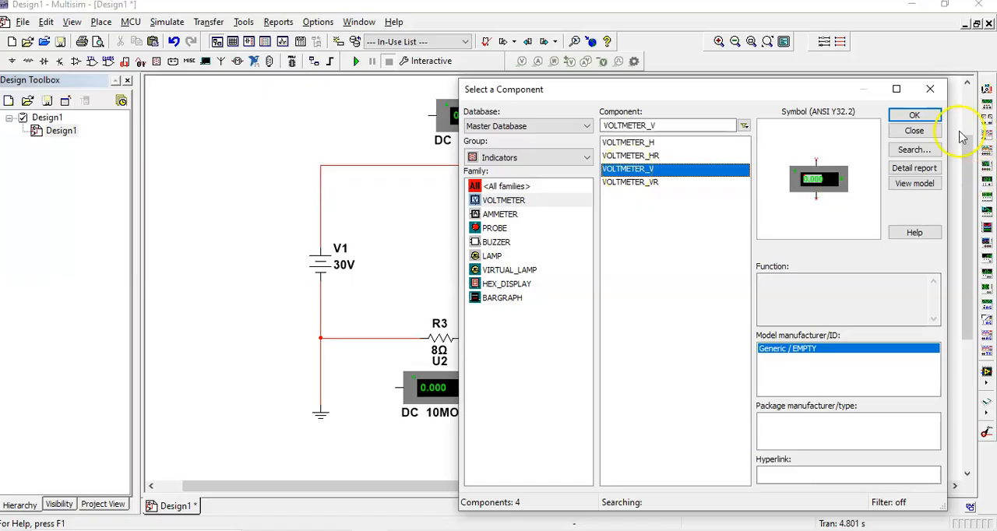
click(927, 116)
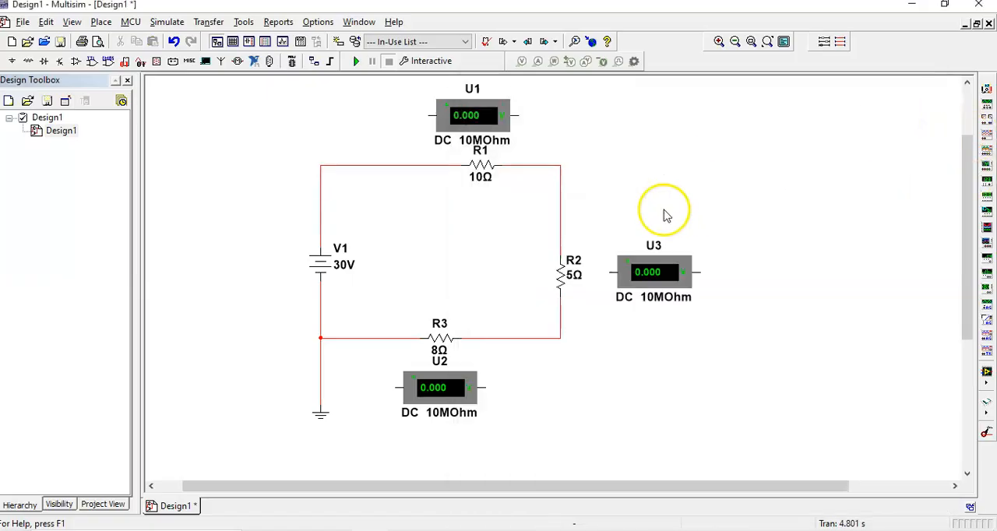
click(664, 211)
click(927, 133)
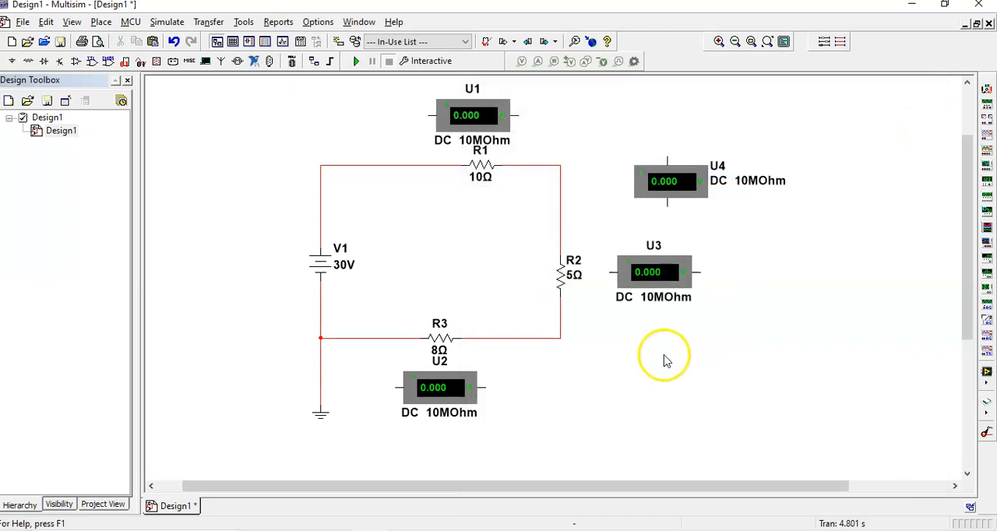
Delete the horizontal voltmeter beside R2 and move the vertical voltmeter into its place.
click(659, 275)
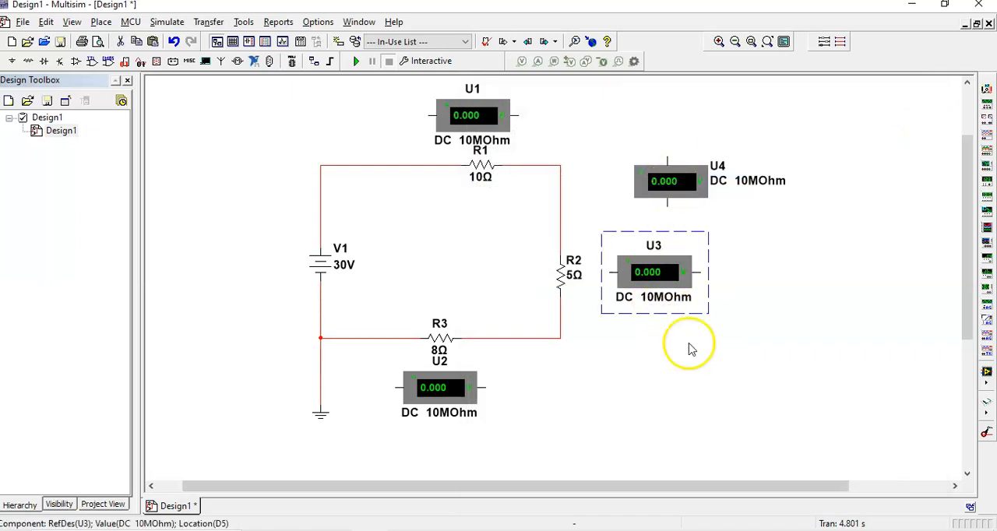
key(Delete)
drag(660, 188, 637, 271)
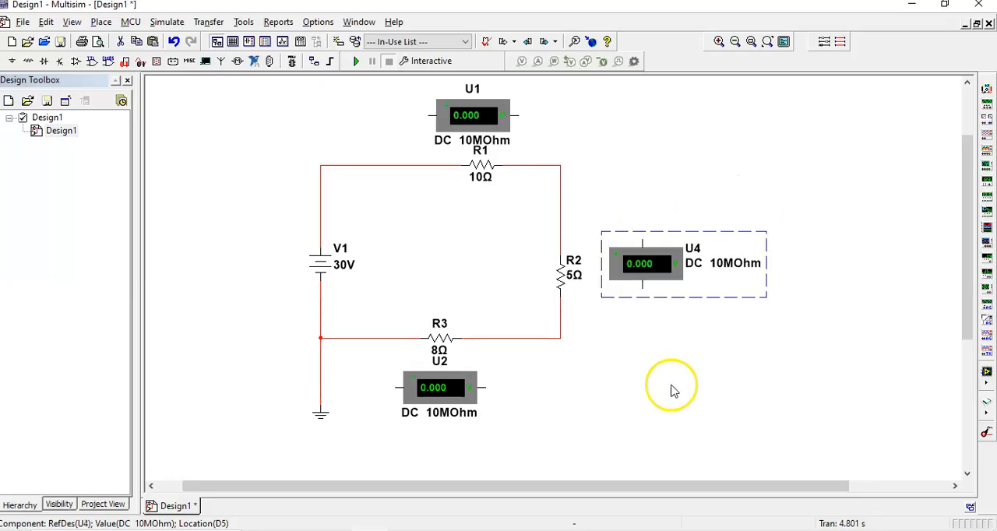
click(673, 390)
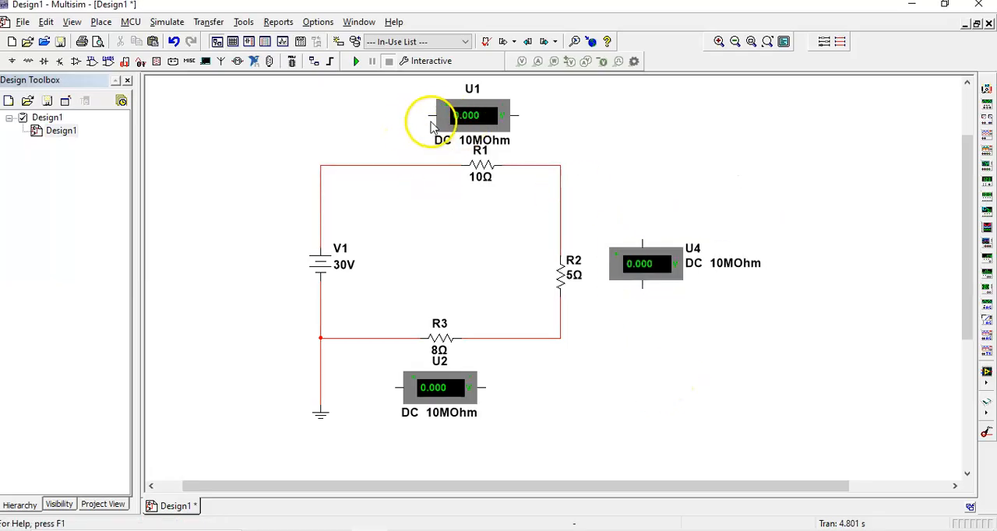
Wire voltmeter U1 in parallel with resistor R1 and voltmeter U4 in parallel with resistor R2.
drag(429, 117, 427, 165)
click(517, 115)
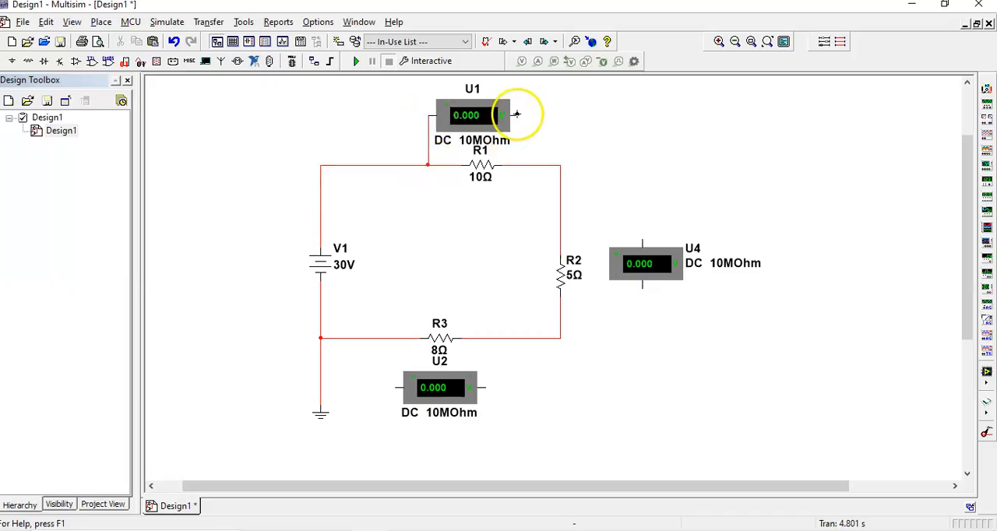
click(535, 165)
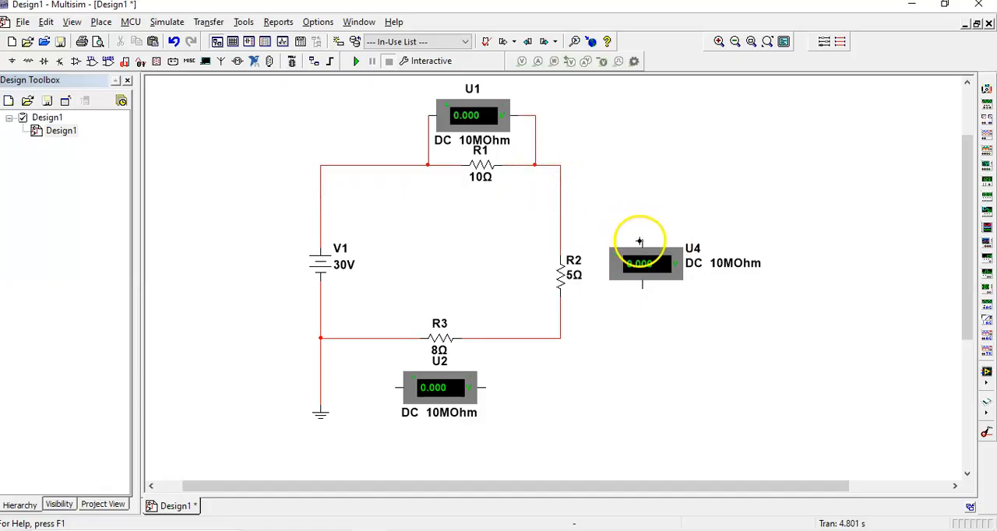
click(640, 240)
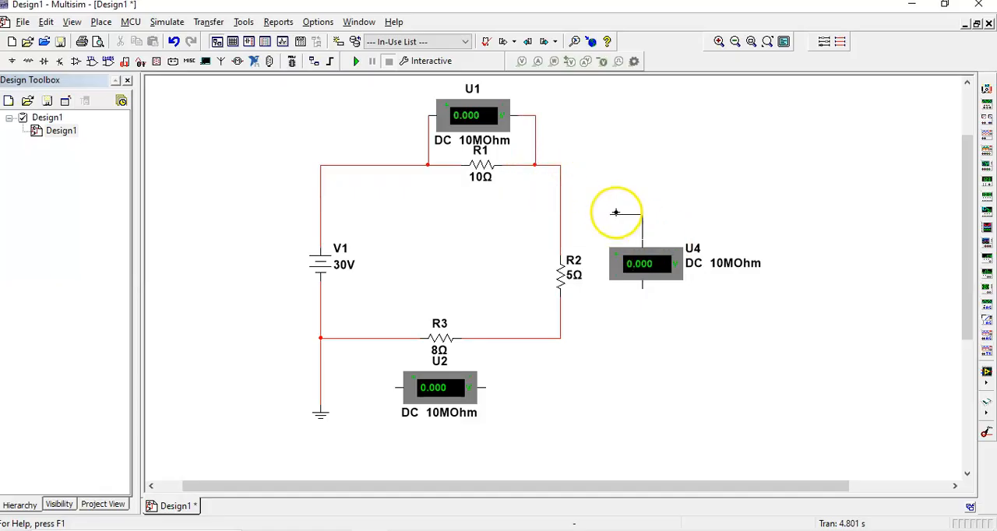
click(560, 223)
click(642, 286)
click(560, 313)
Wire both terminals of voltmeter U2 across resistor R3.
click(486, 387)
click(395, 386)
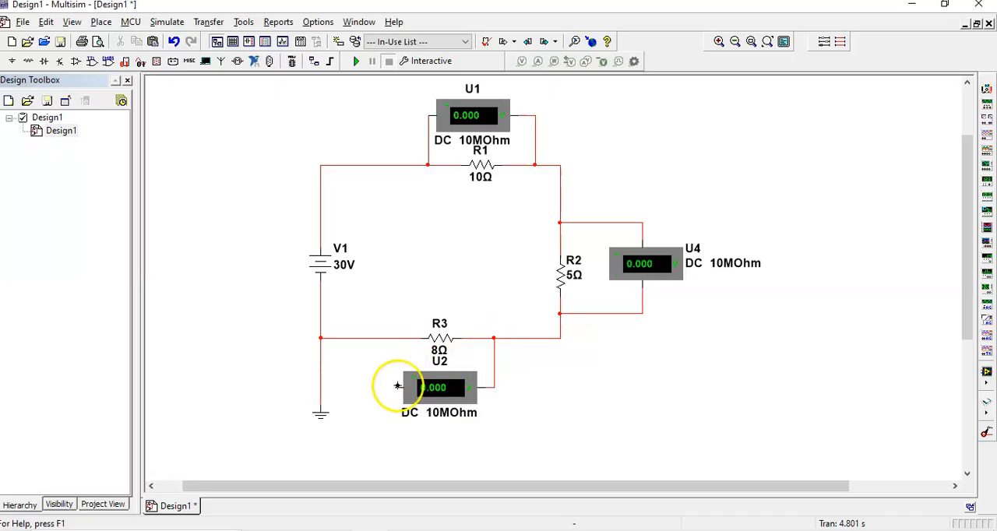
click(381, 338)
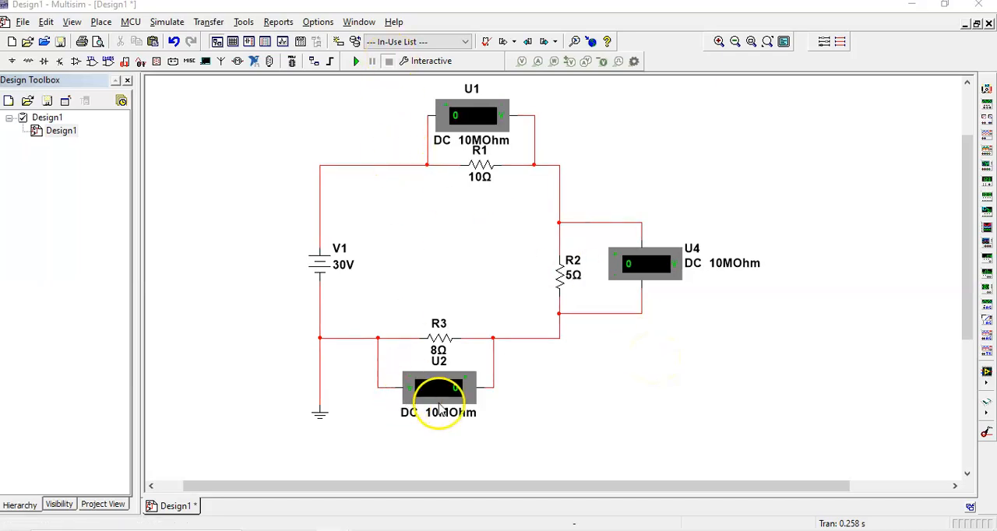
Remove voltmeter U2 below resistor R3 together with the wires connecting it to the circuit.
click(377, 357)
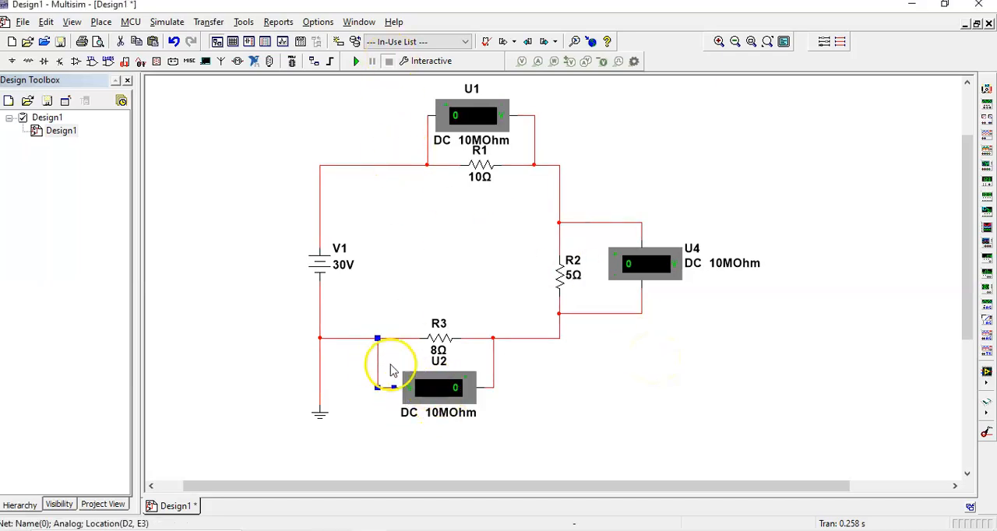
key(Delete)
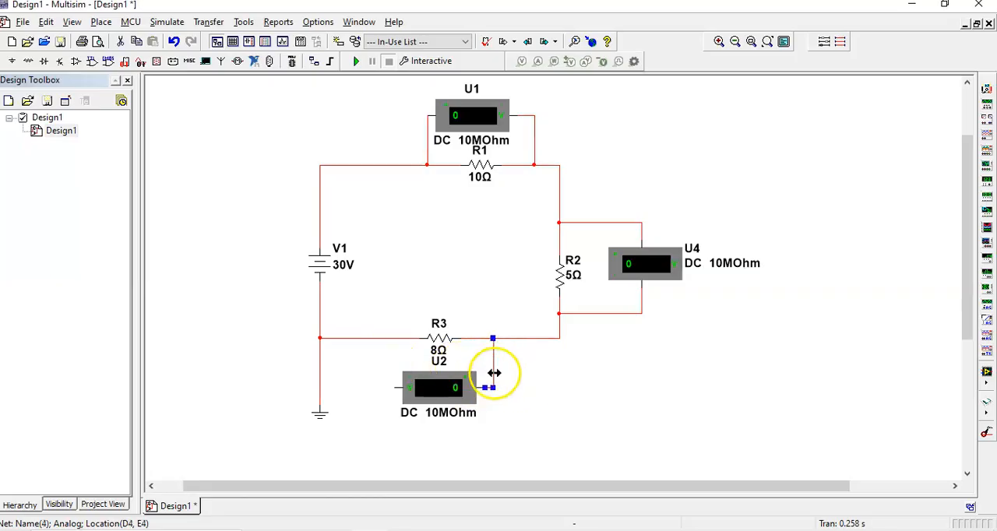
right_click(462, 398)
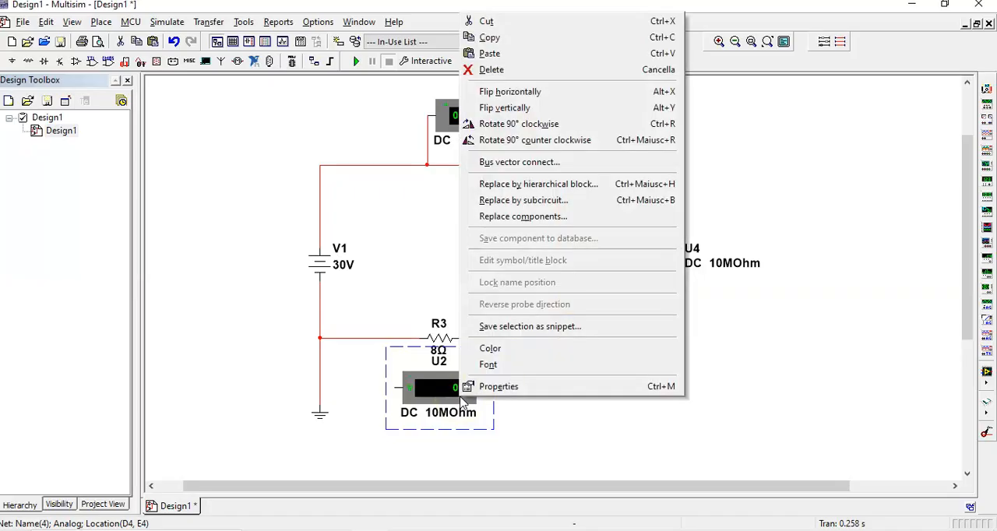
click(712, 471)
mouse_move(449, 396)
mouse_down()
mouse_move(813, 398)
mouse_move(771, 406)
mouse_up()
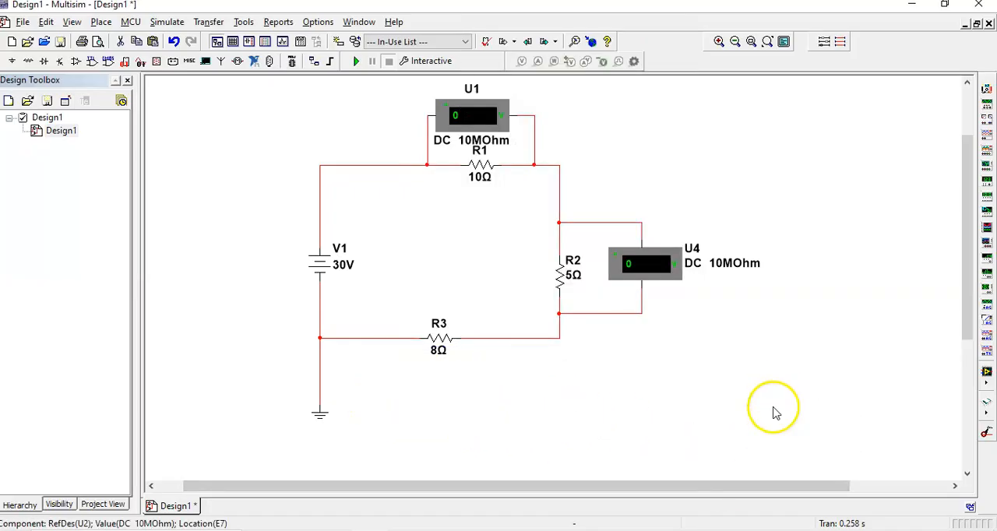
Place a VOLTMETER_HR from the Indicators group's VOLTMETER family directly below resistor R3.
right_click(717, 148)
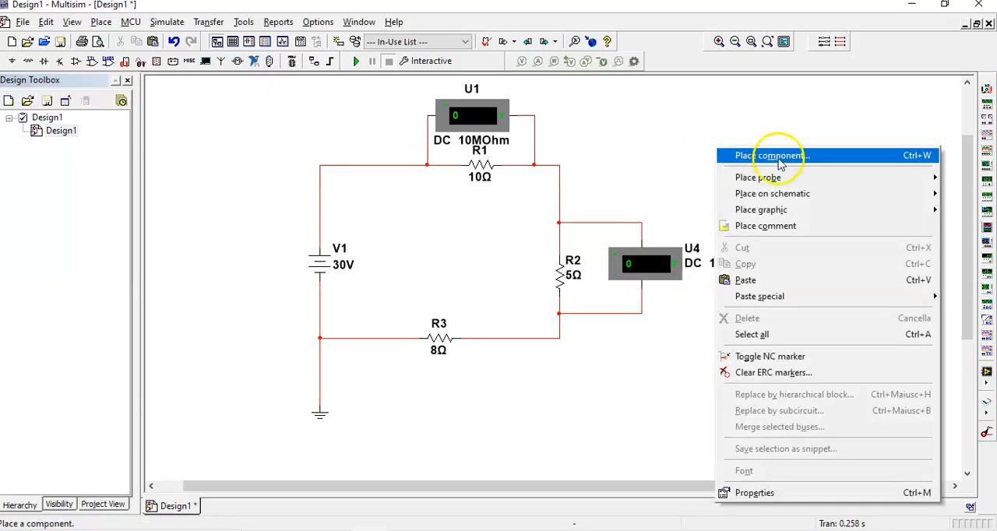
click(779, 162)
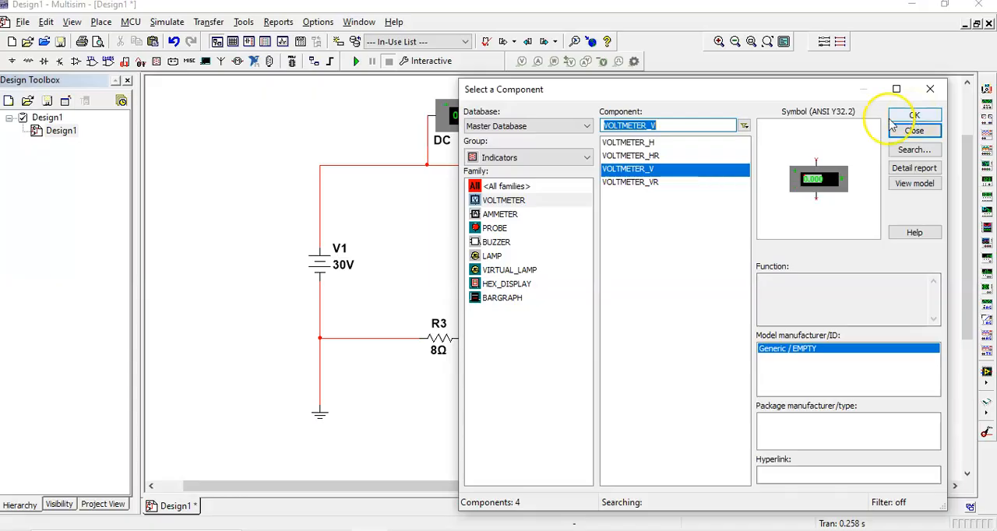
click(653, 144)
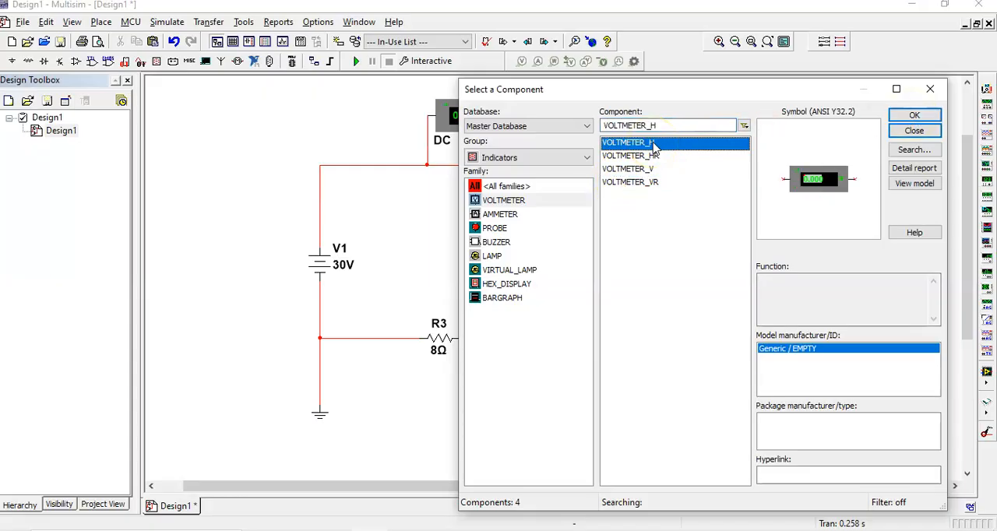
click(652, 156)
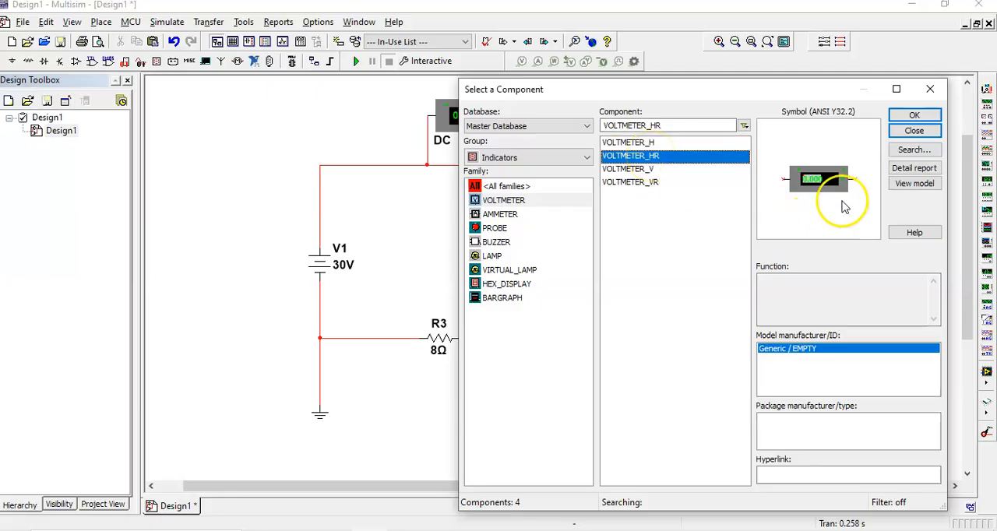
click(931, 117)
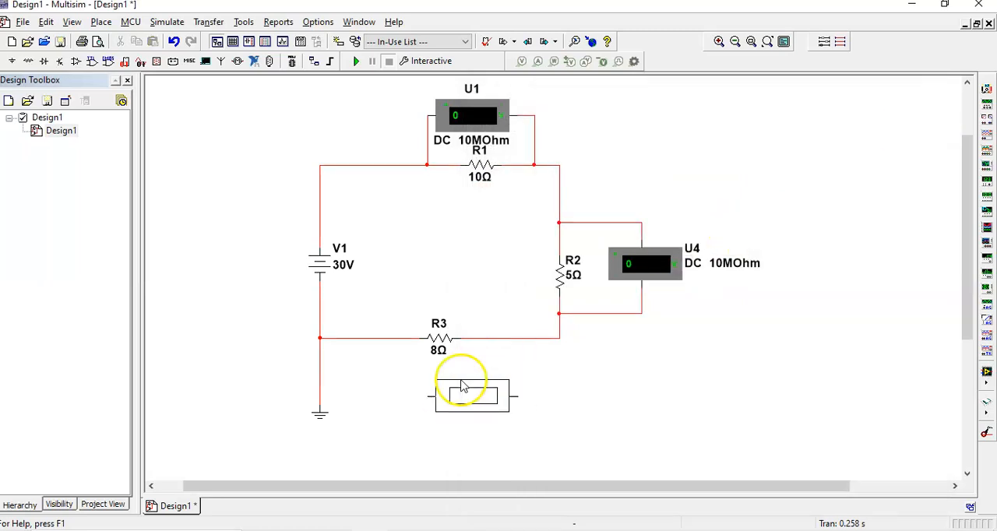
click(391, 386)
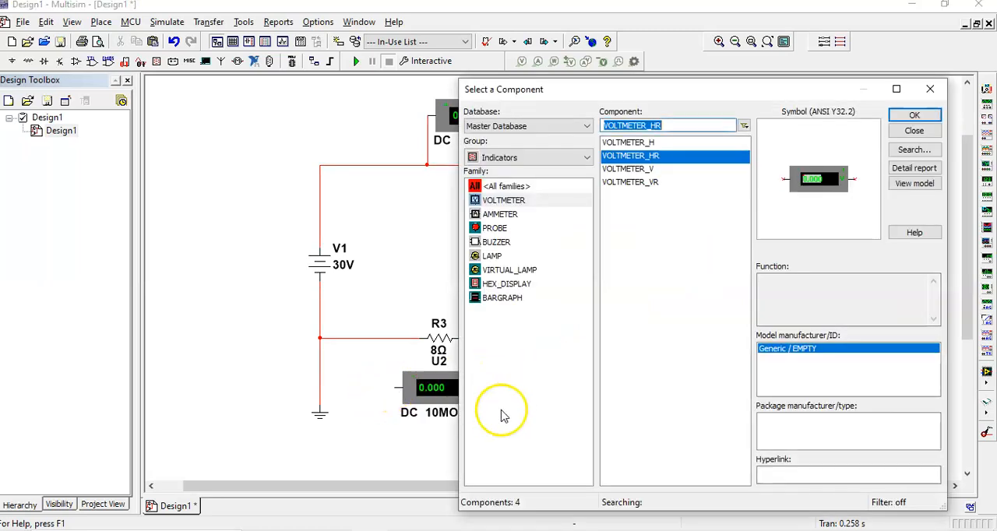
click(913, 117)
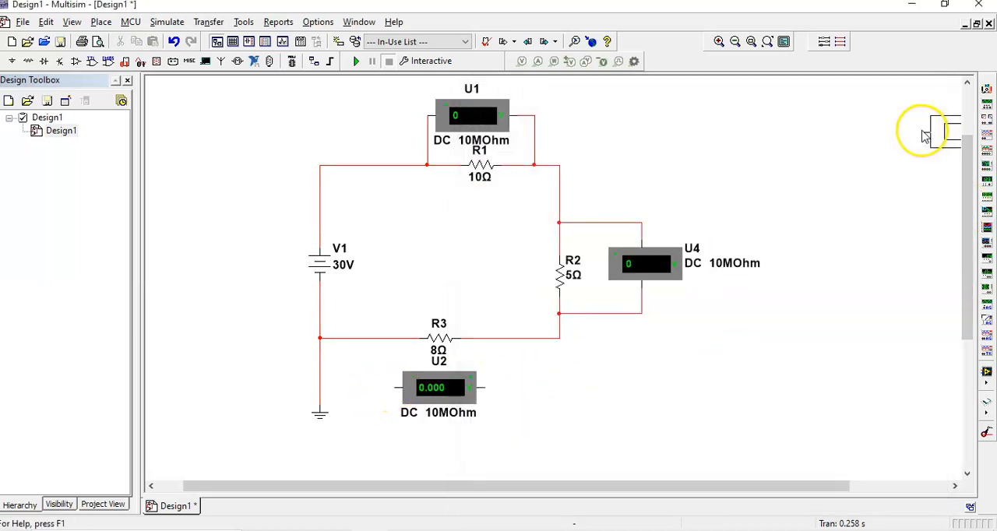
click(834, 154)
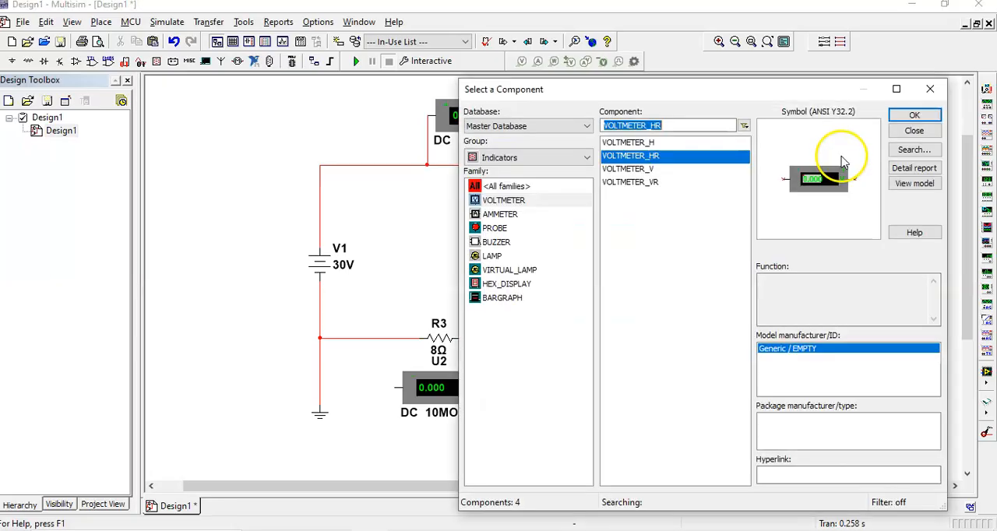
click(914, 131)
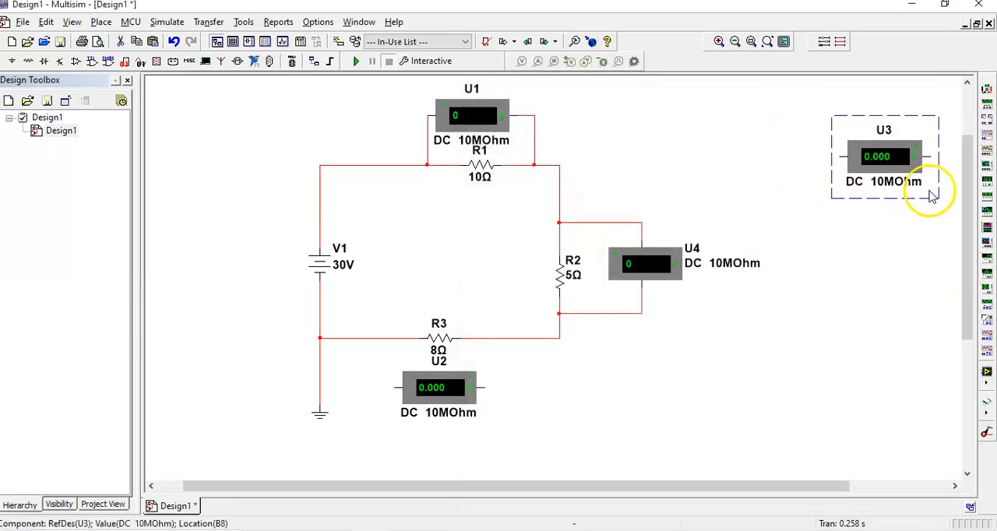
key(Delete)
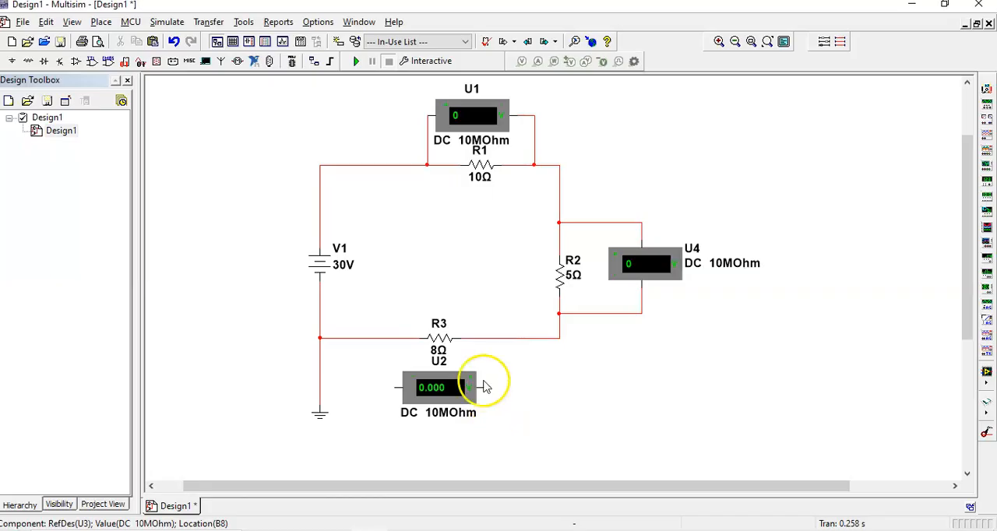
Wire both terminals of the new voltmeter U2 in parallel with resistor R3.
click(481, 388)
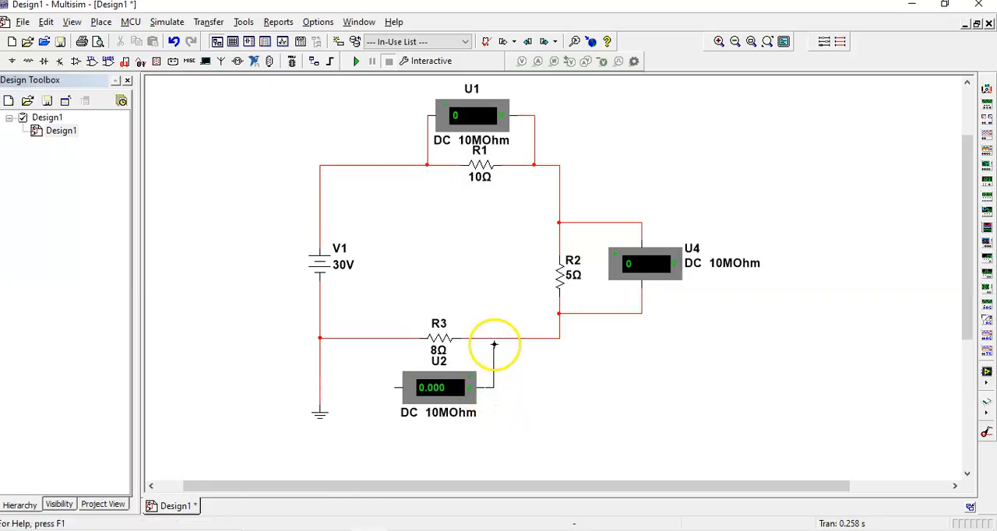
click(396, 388)
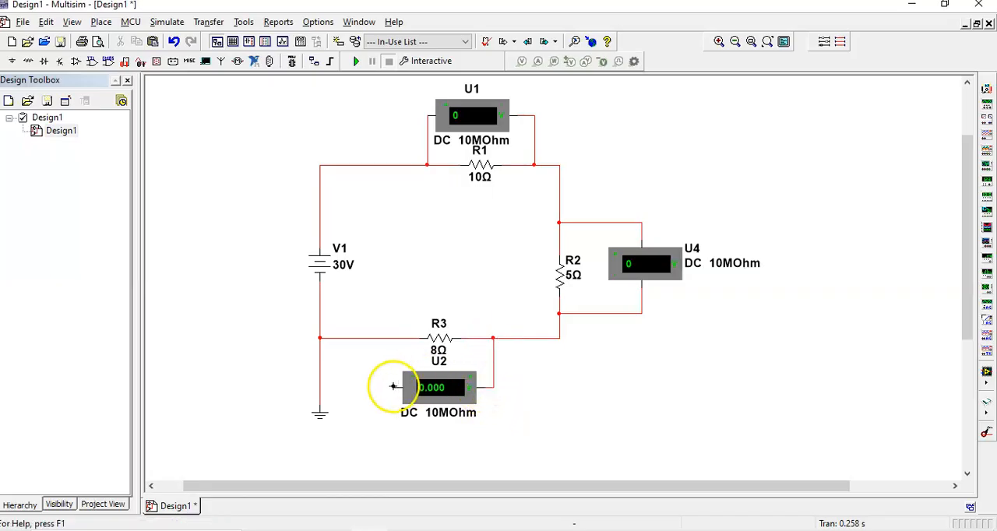
click(384, 339)
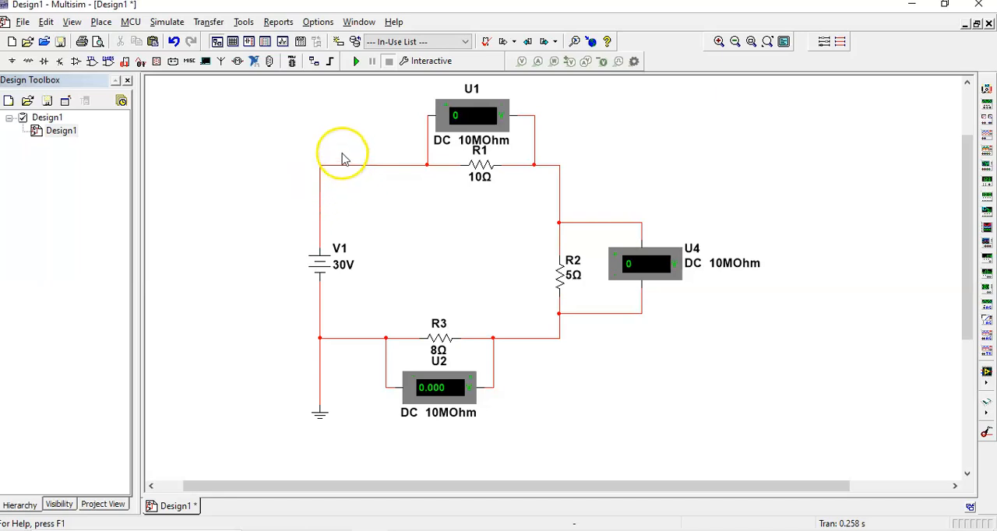
Run the interactive simulation of the series circuit and close the spreadsheet message pane.
click(358, 62)
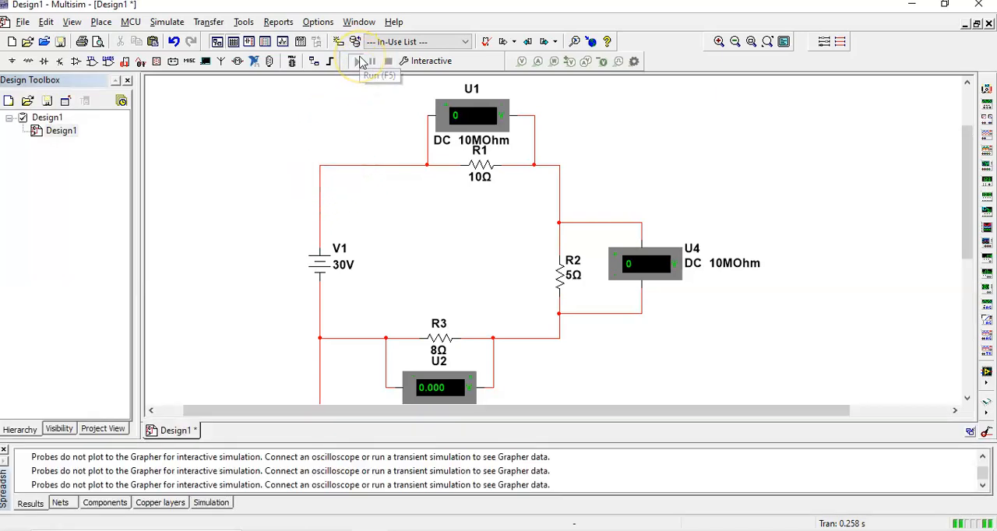
click(359, 62)
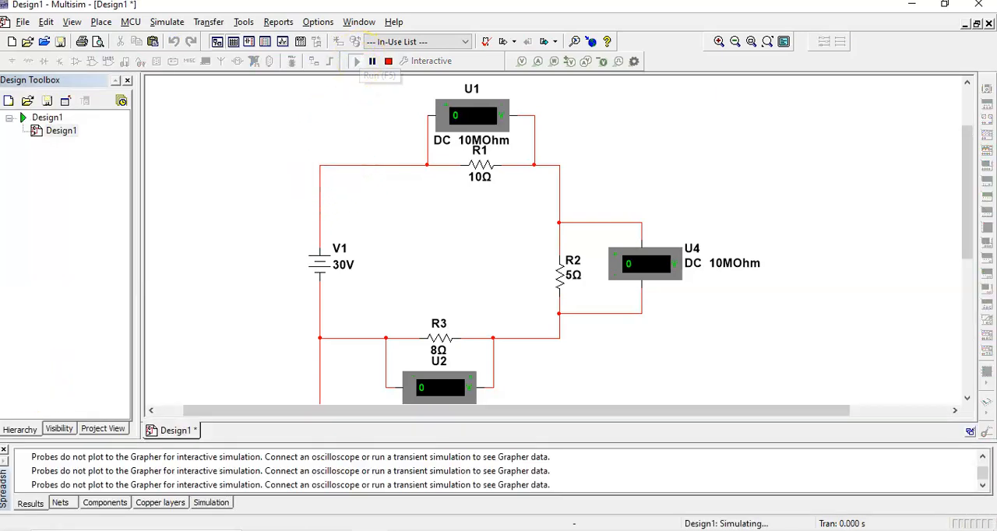
click(4, 451)
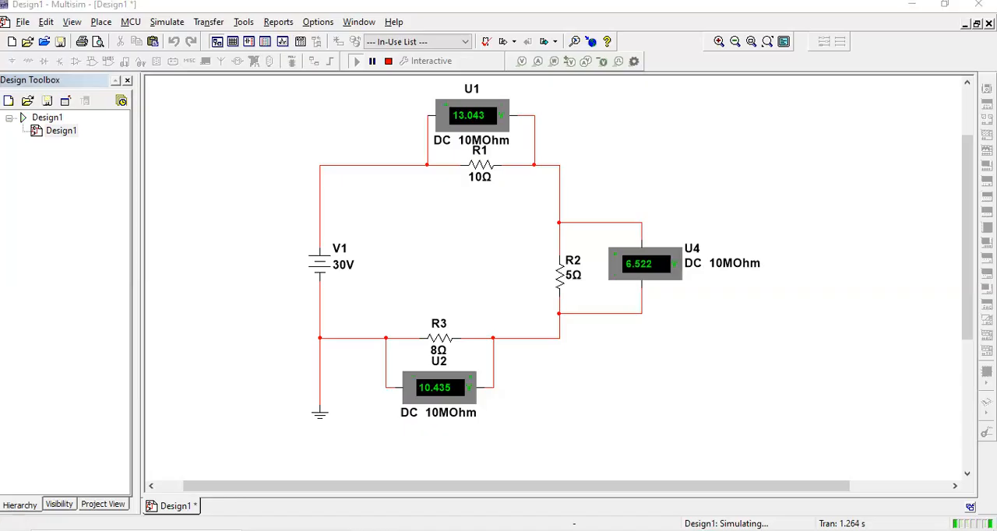
Switch to the Windows Calculator, close the duplicate calculator window and position the remaining one beside the circuit.
key(super)
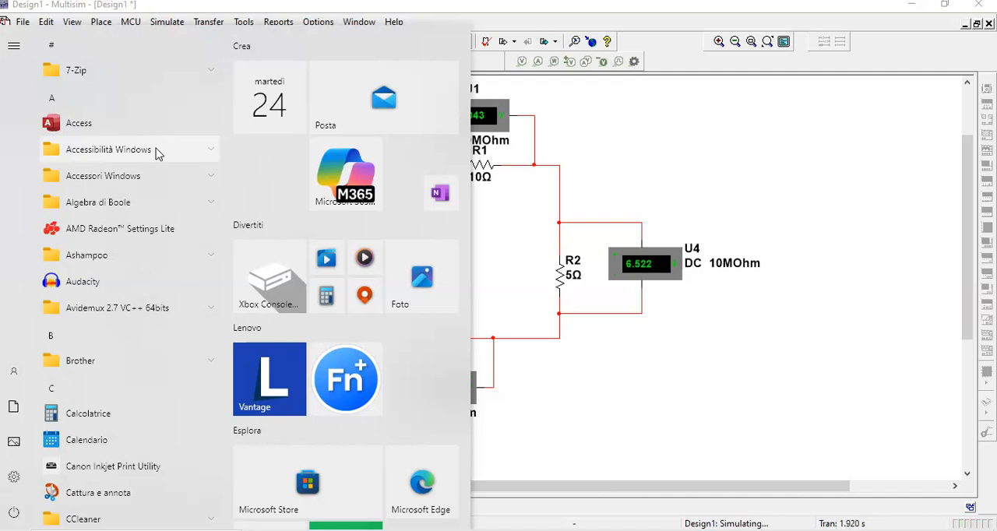
click(113, 420)
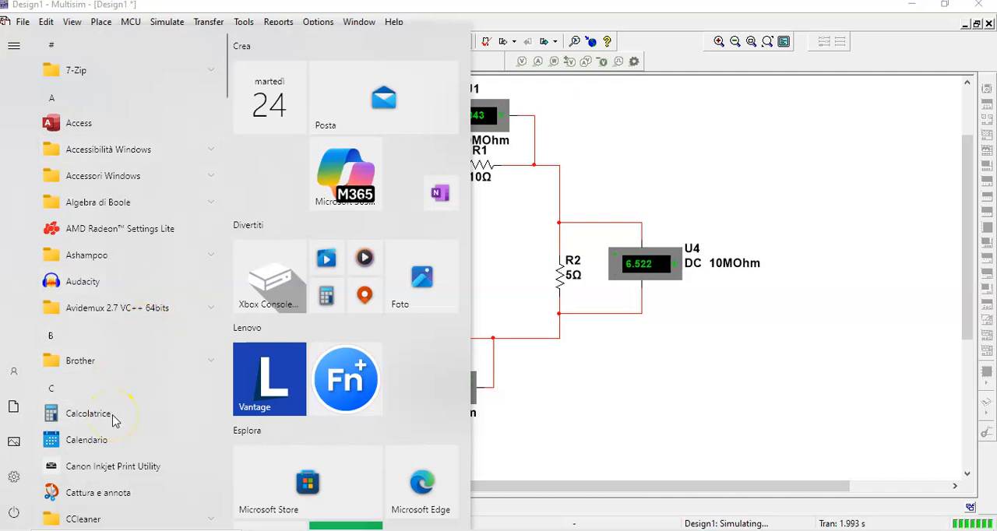
click(98, 417)
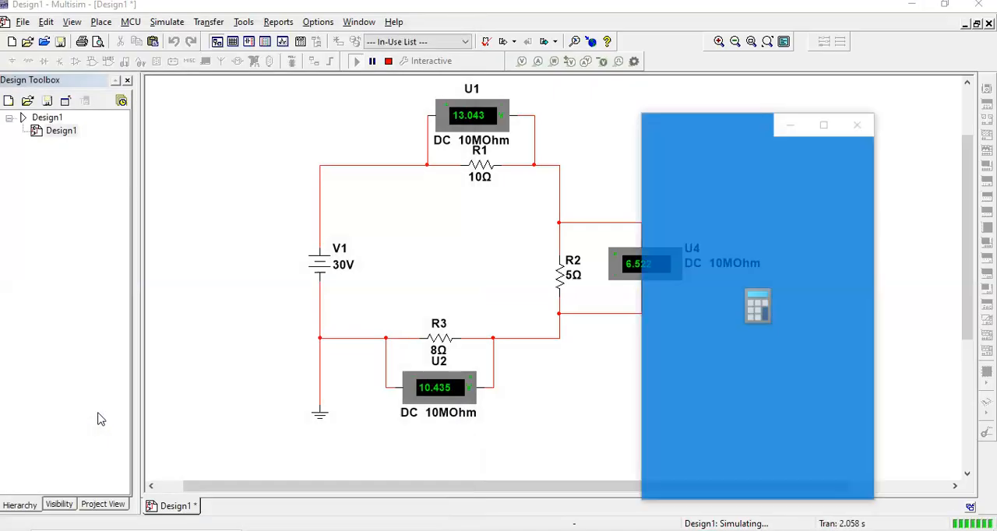
click(739, 134)
drag(738, 135, 808, 111)
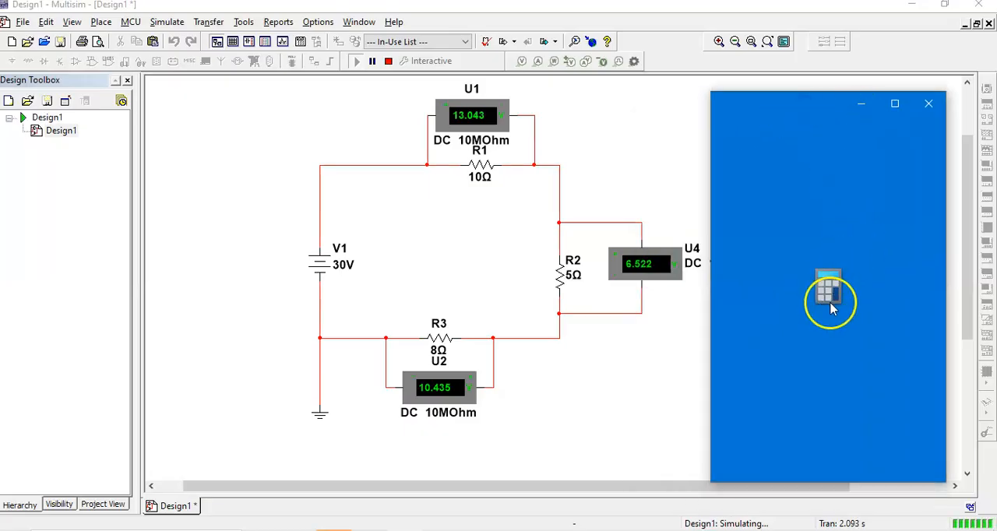
click(928, 104)
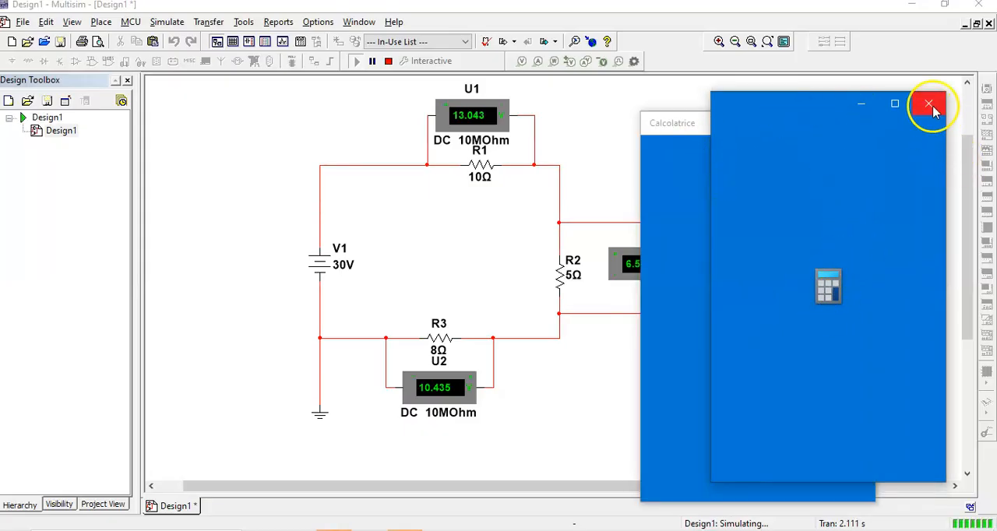
drag(747, 133, 765, 105)
click(804, 282)
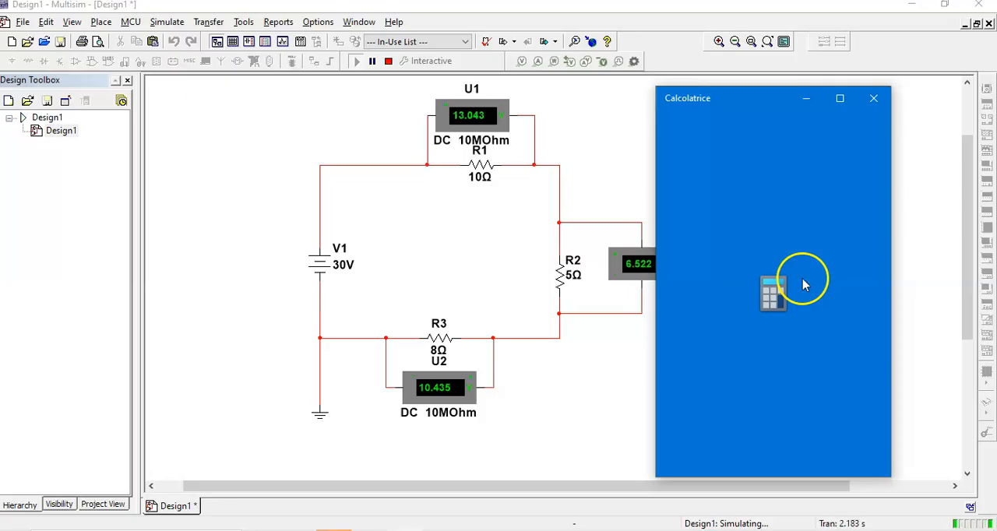
click(803, 234)
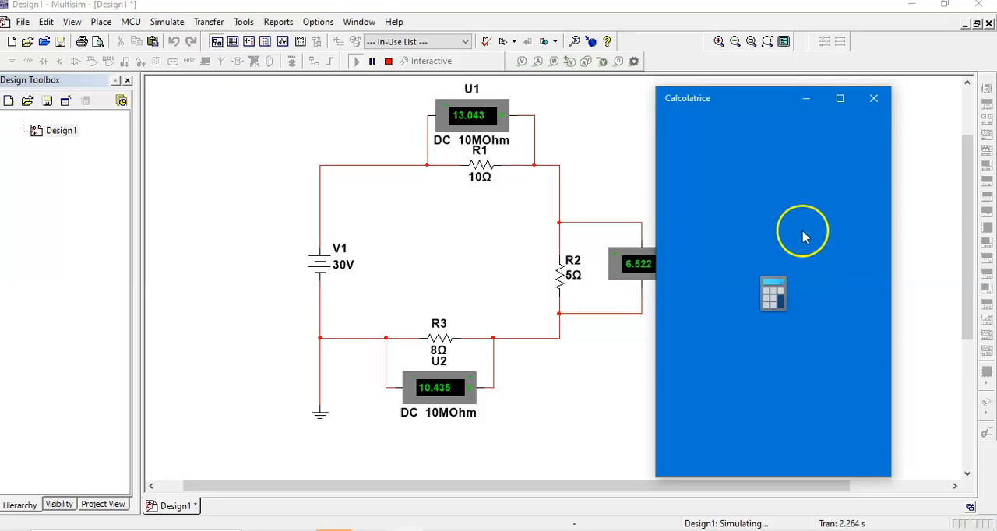
mouse_move(784, 100)
mouse_down()
mouse_move(794, 88)
mouse_move(792, 99)
mouse_up()
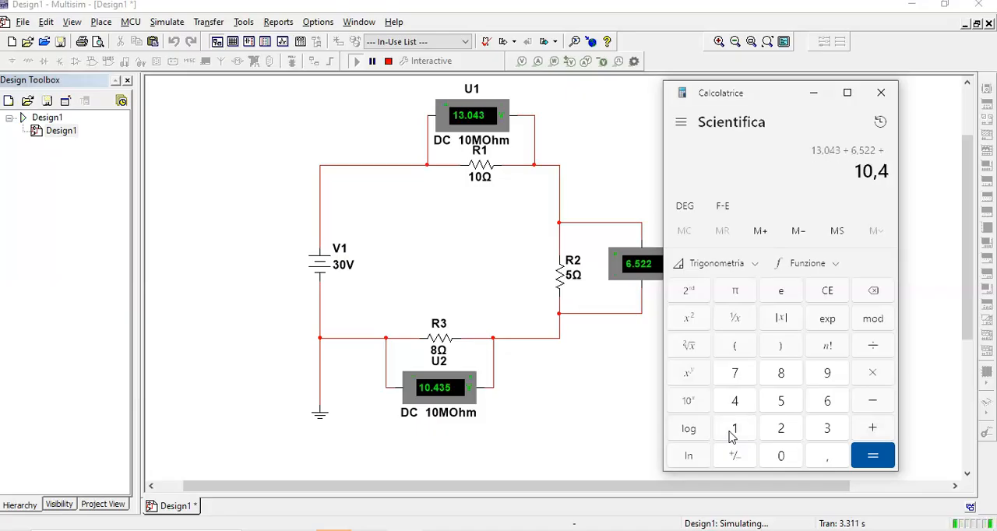
Calculate the sum of the three voltmeter readings, 13.043 + 6.522 + 10.435, and close the calculator.
key(Return)
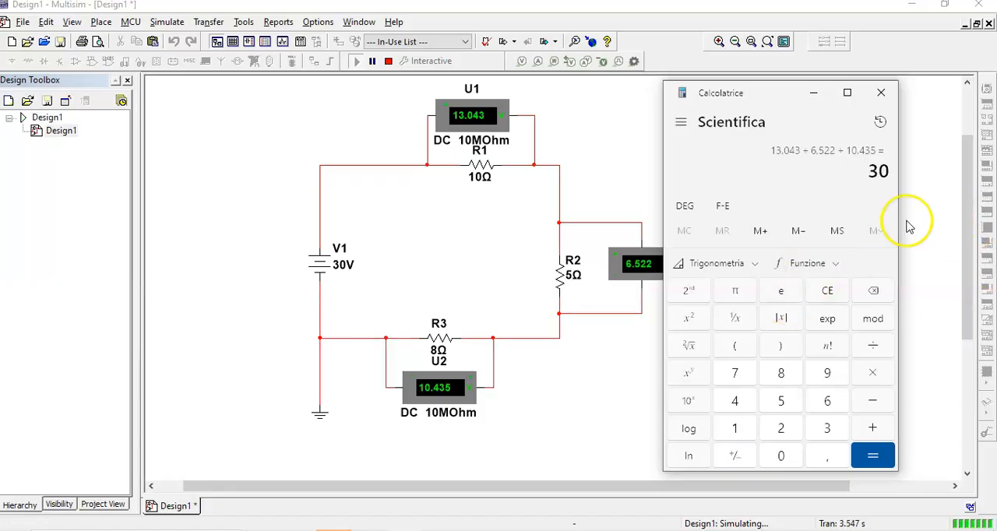
click(870, 463)
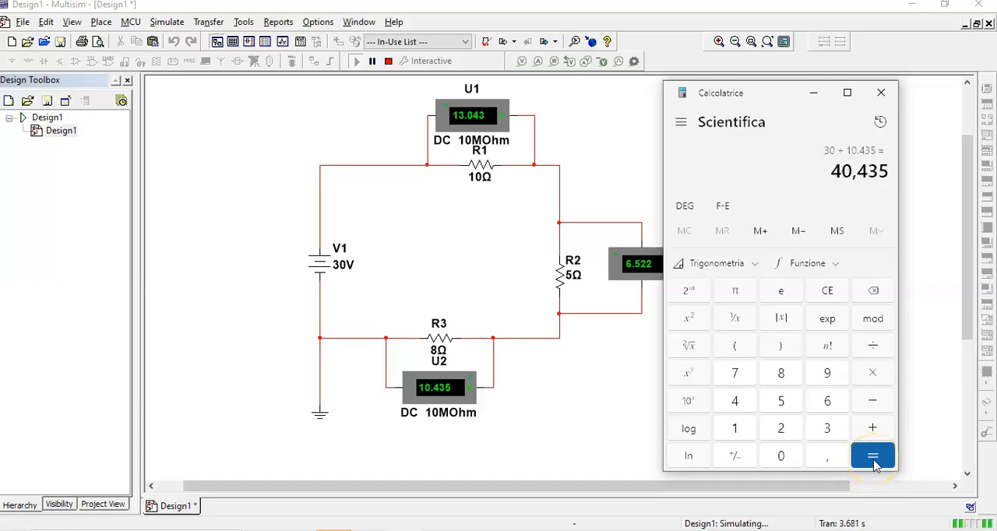
click(880, 92)
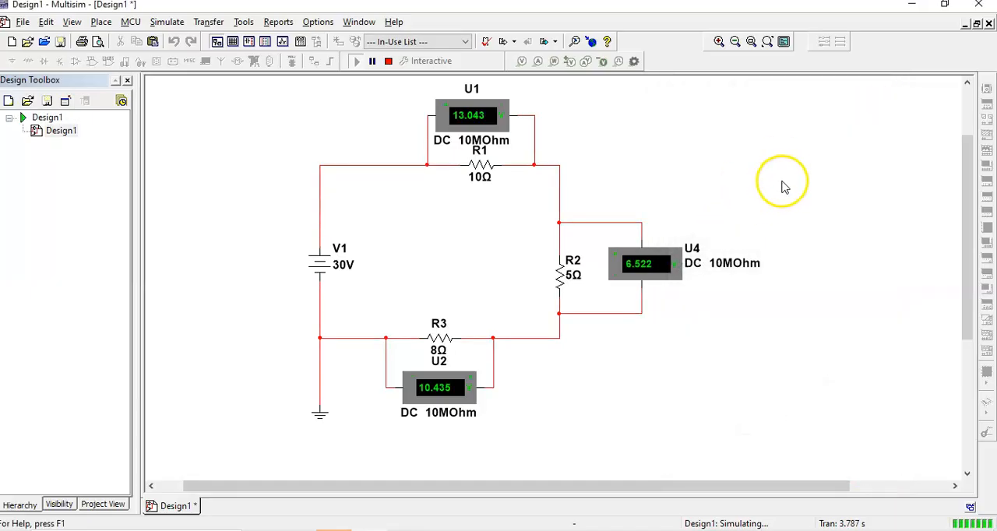